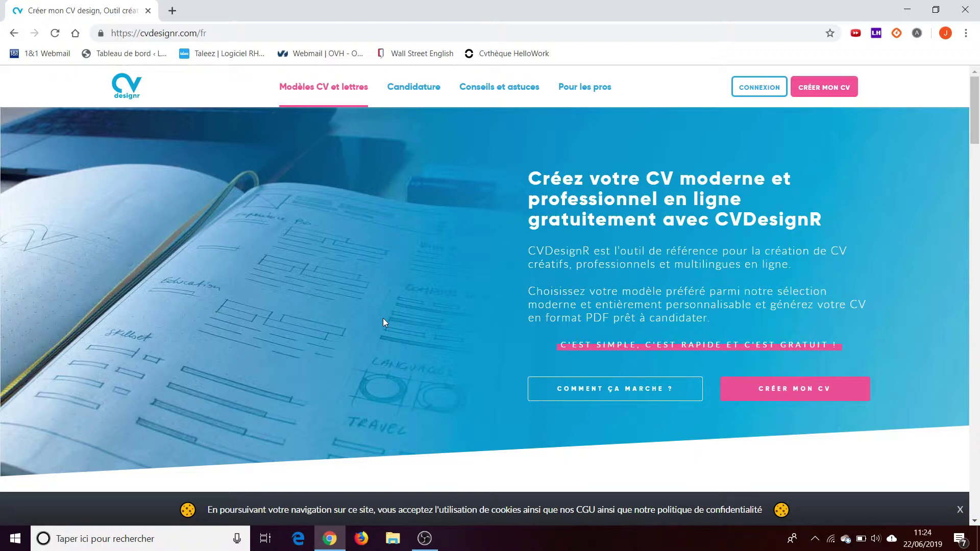
Step: Start creating a CV, dismiss the password-saving prompt, and name the CV "Consultante en recrutement"
left_click(787, 388)
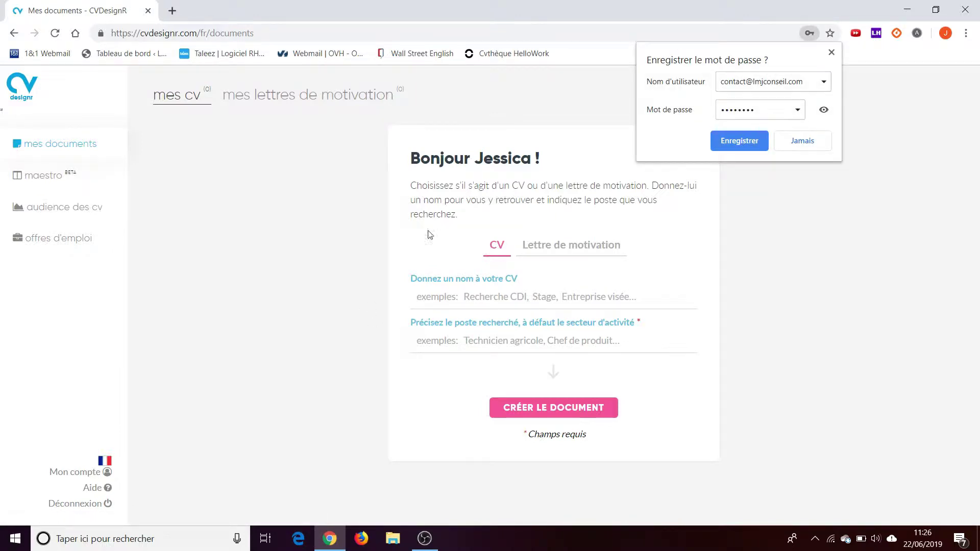
left_click(829, 52)
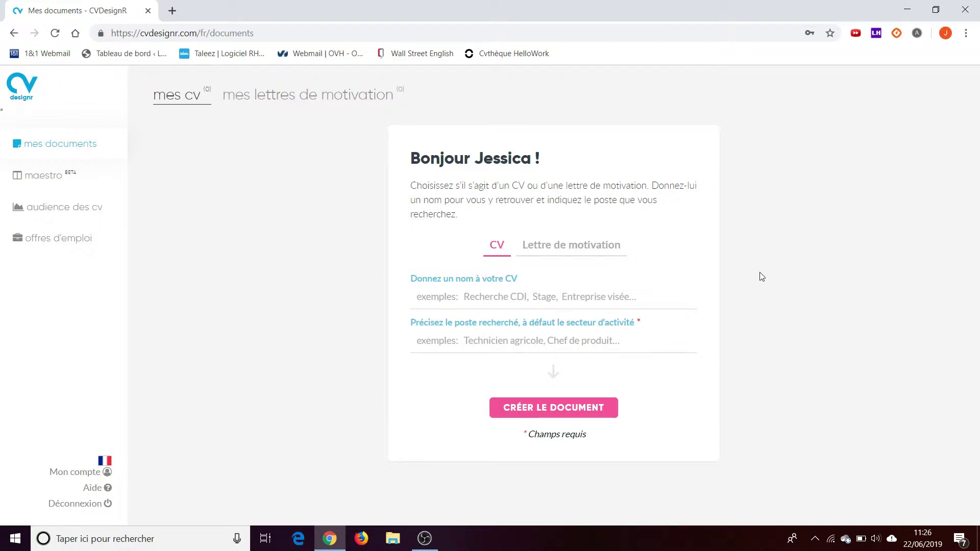
left_click(564, 304)
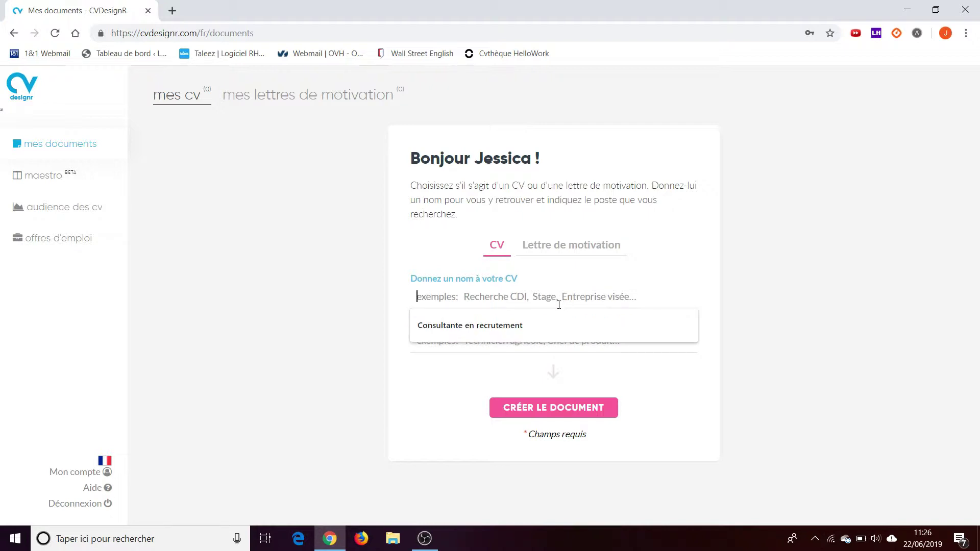
left_click(539, 319)
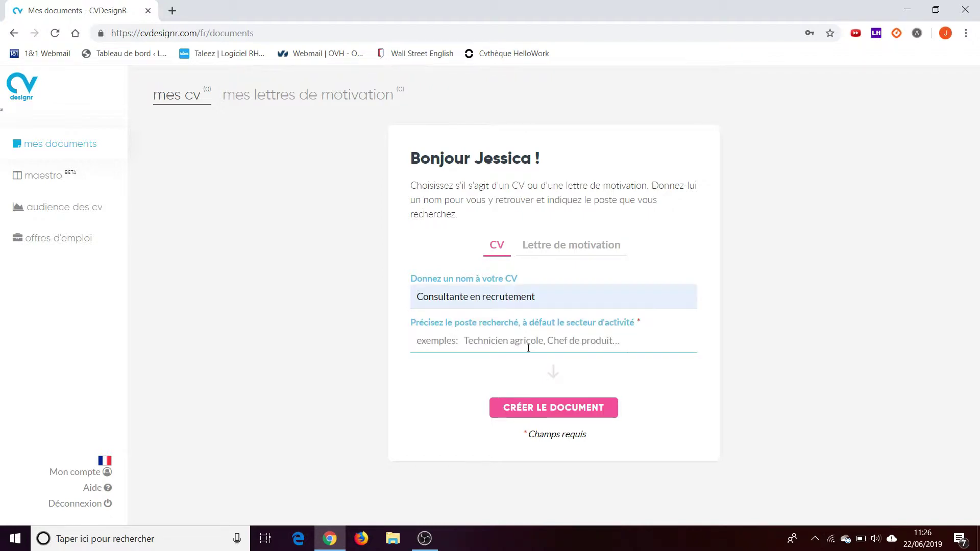
type("Consultan")
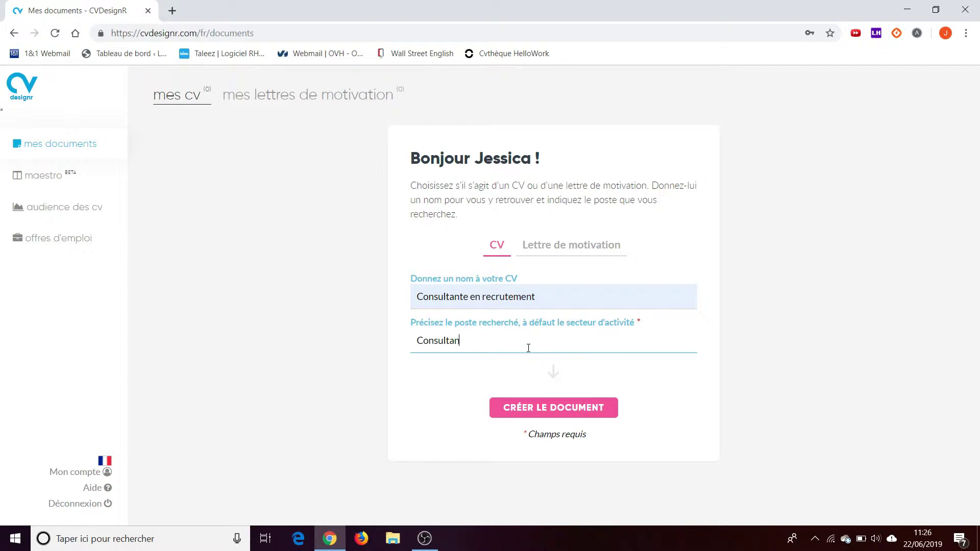
type("te en recrutement")
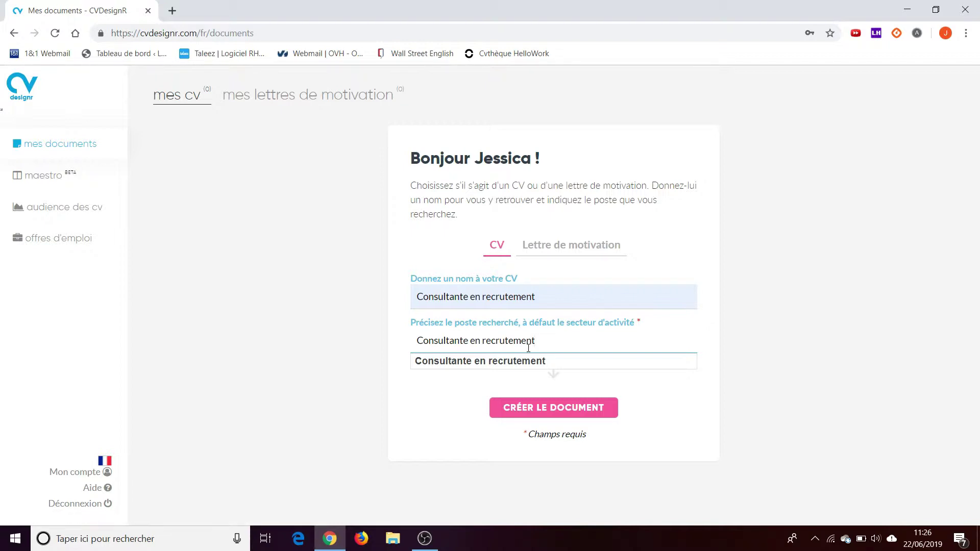
triple_click(528, 347)
type("char")
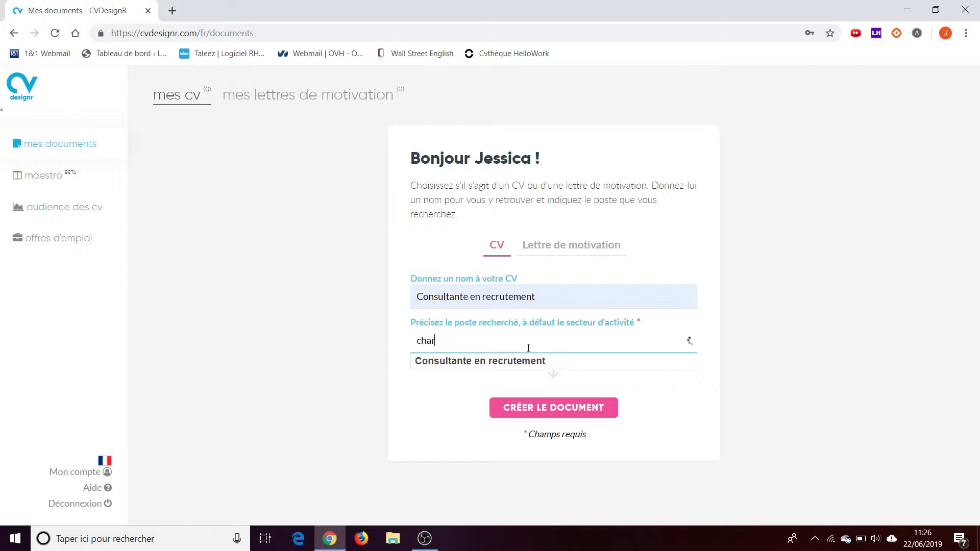
type("gée de recru")
type("tement")
key("BackSpace")
key("BackSpace")
key("BackSpace")
key("BackSpace")
key("BackSpace")
key("BackSpace")
key("BackSpace")
key("BackSpace")
key("BackSpace")
key("BackSpace")
key("BackSpace")
key("BackSpace")
key("BackSpace")
key("BackSpace")
key("BackSpace")
key("BackSpace")
key("BackSpace")
key("BackSpace")
key("BackSpace")
key("BackSpace")
Step: Set the sought position to "Consultante en recrutement" and create the CV document
type("Consultante en recrutement")
left_click(530, 368)
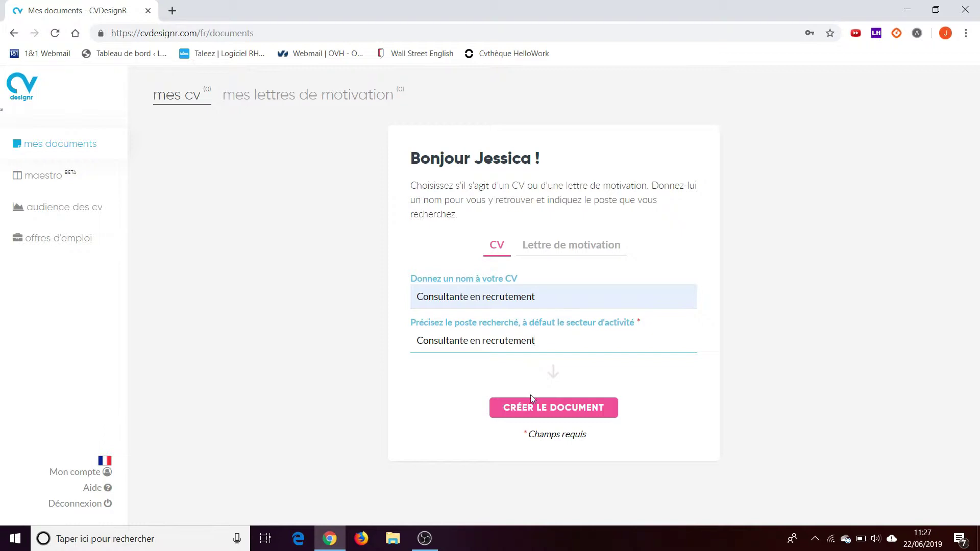
left_click(529, 408)
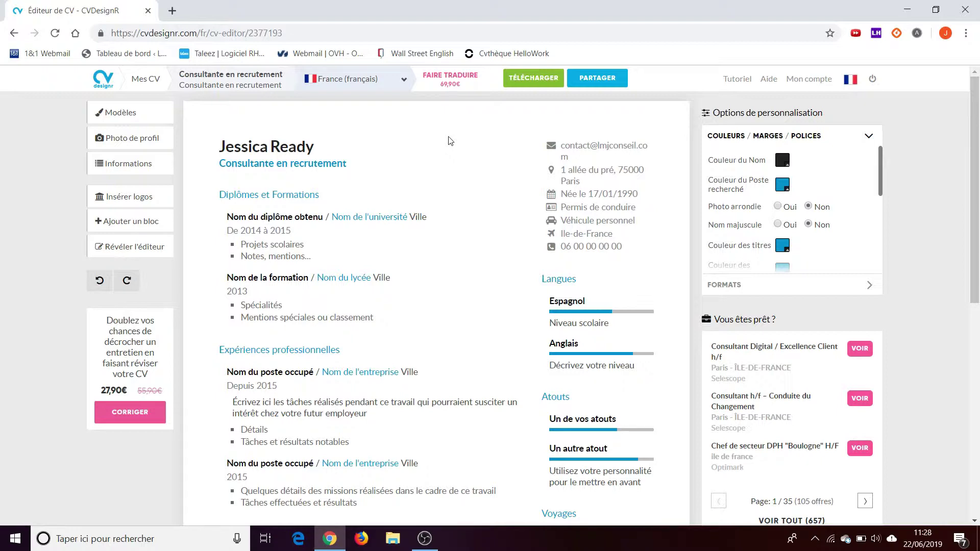
Step: Apply the PREMIER template to the CV
left_click(148, 111)
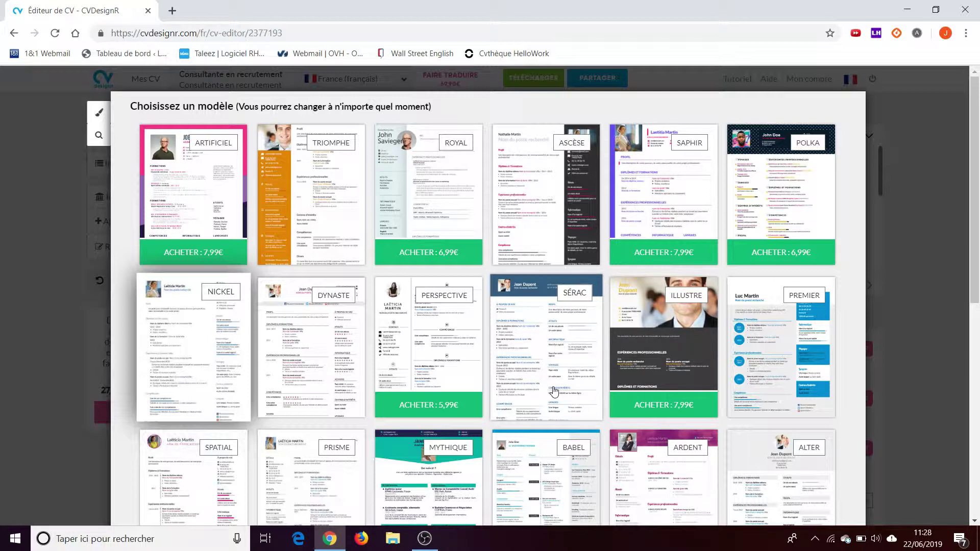
left_click(792, 338)
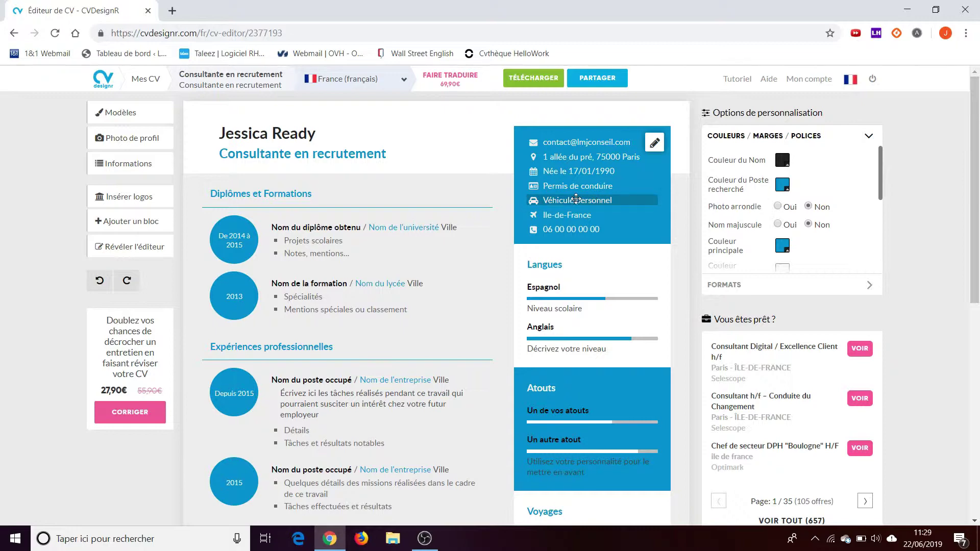
Step: Hide the date of birth, driving licence and personal vehicle in the CV's contact information block and update it
left_click(655, 143)
left_click(375, 281)
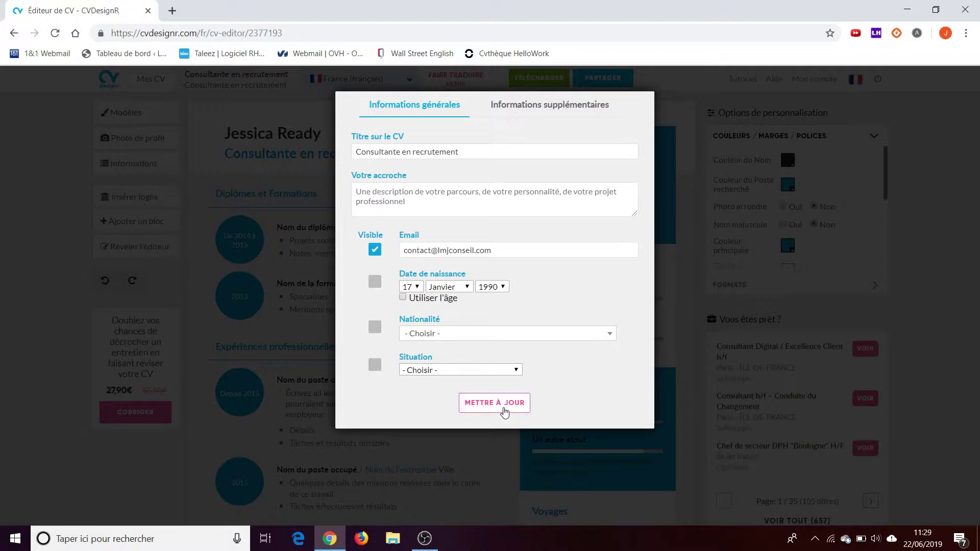
left_click(525, 114)
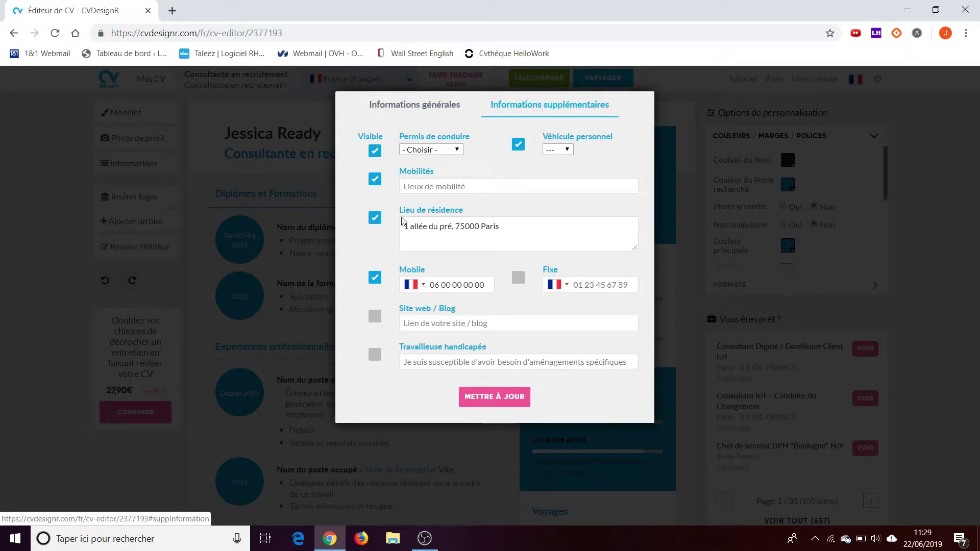
left_click(374, 151)
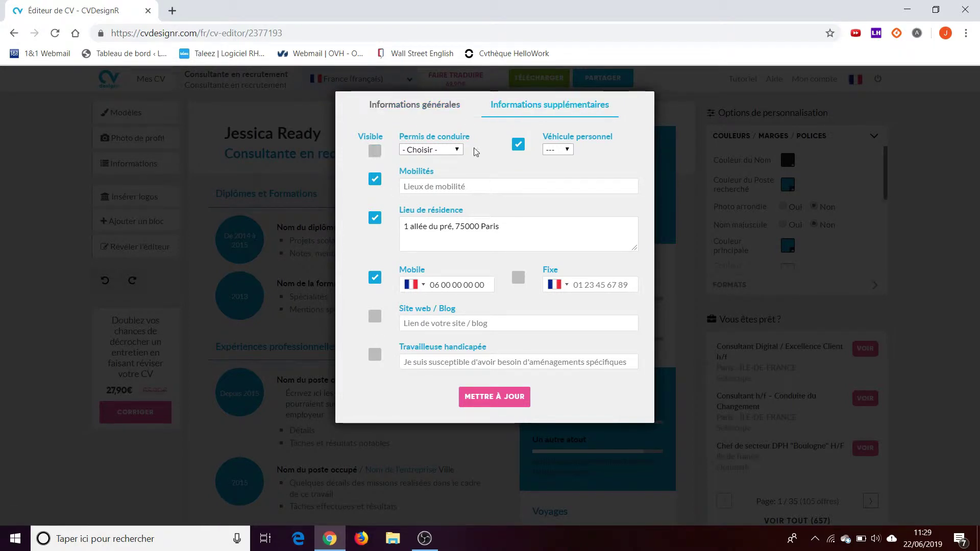
left_click(518, 147)
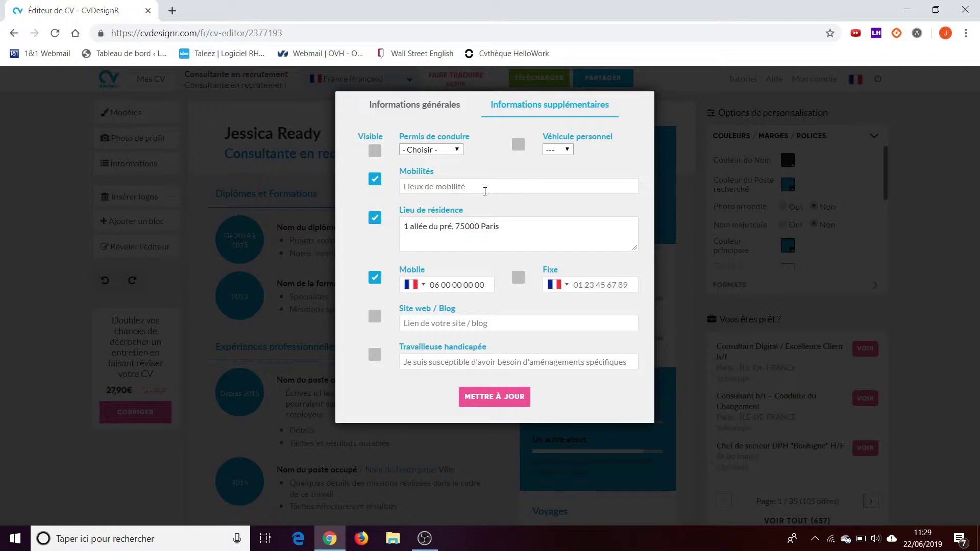
left_click(492, 401)
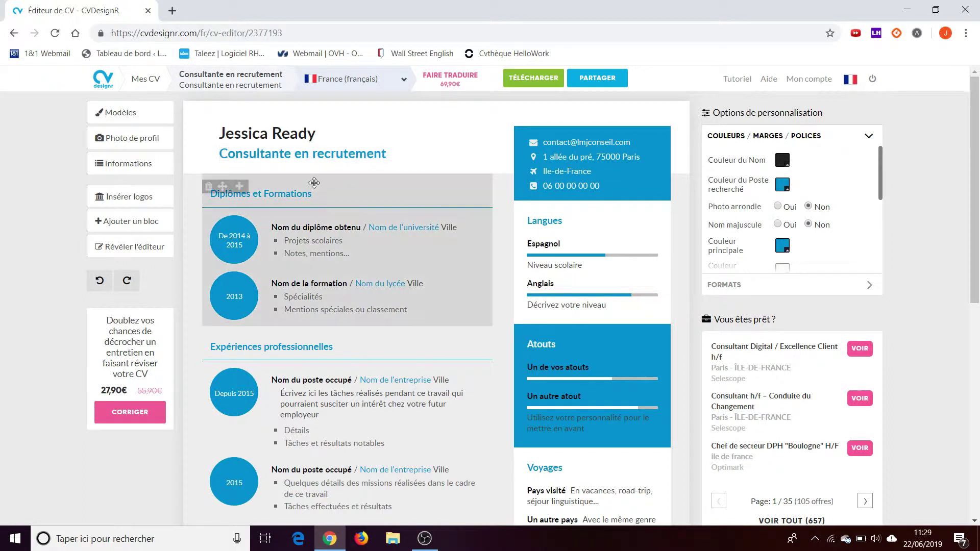
Step: Rename the "Diplômes et Formations" section heading to "Formations"
left_click(283, 197)
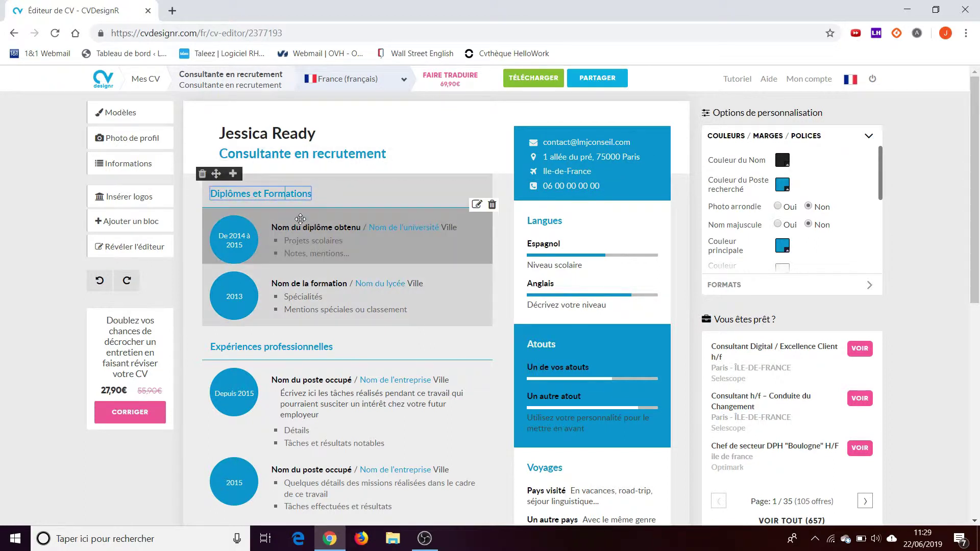
double_click(256, 194)
key("ctrl+a")
type("Formations")
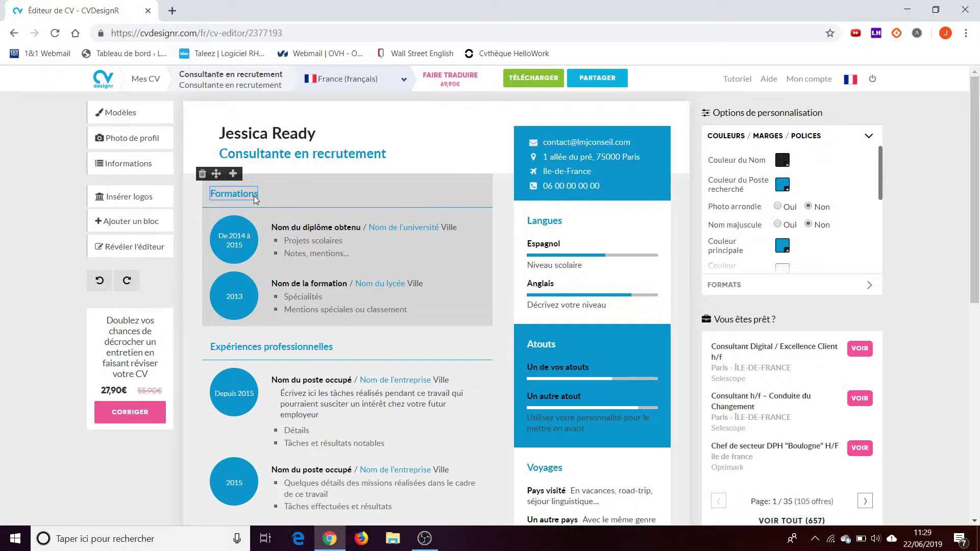
left_click(231, 245)
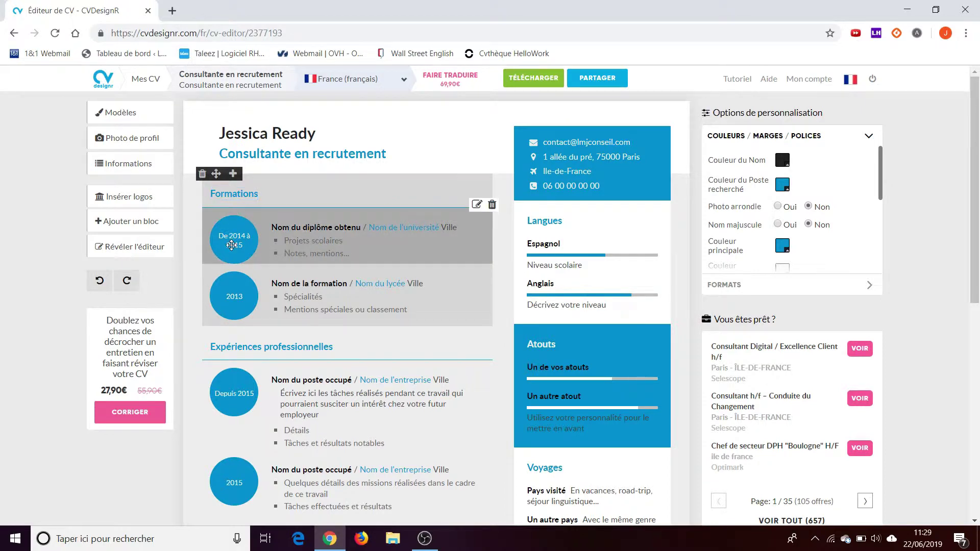
Step: Fill in the first education entry with diploma "Licence Economie Gestion", school "Université de Paris Sorbonne" and location "Paris"
left_click(473, 207)
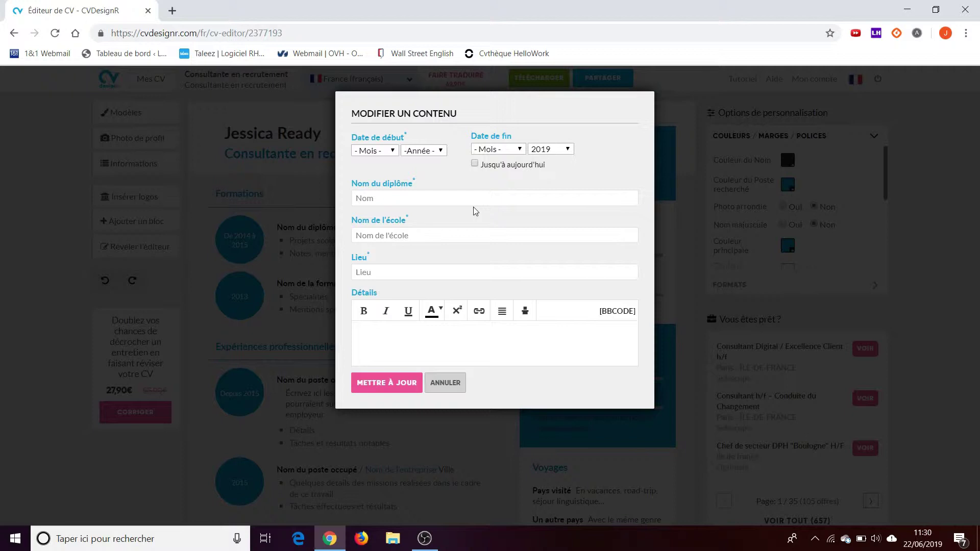
left_click(420, 200)
type("Licence EconomieGestion")
key("Tab")
type("Université d")
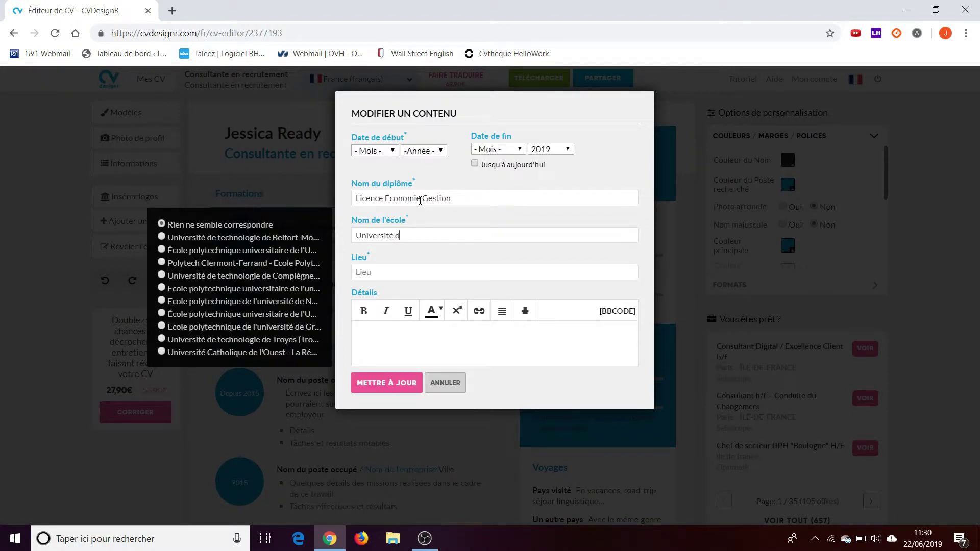
type("e Paris")
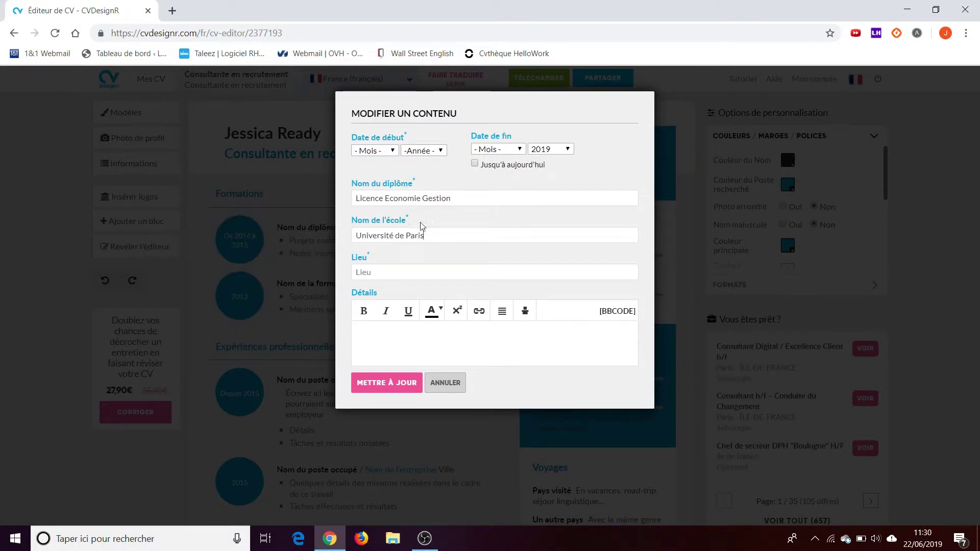
type(" Sorbonne")
left_click(394, 380)
left_click(405, 272)
type("Paris")
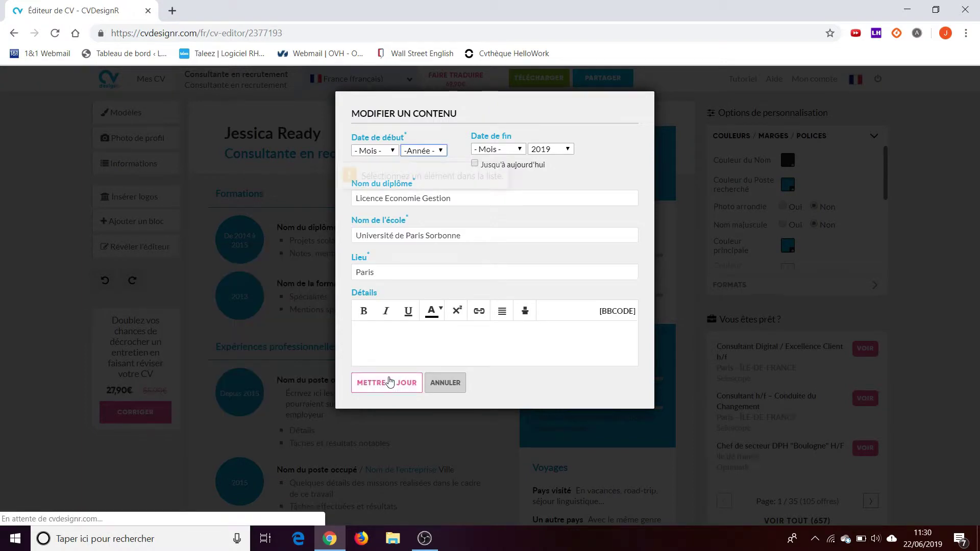
Step: Set the education entry's start year to 2015 and save the entry
left_click(389, 381)
left_click(424, 151)
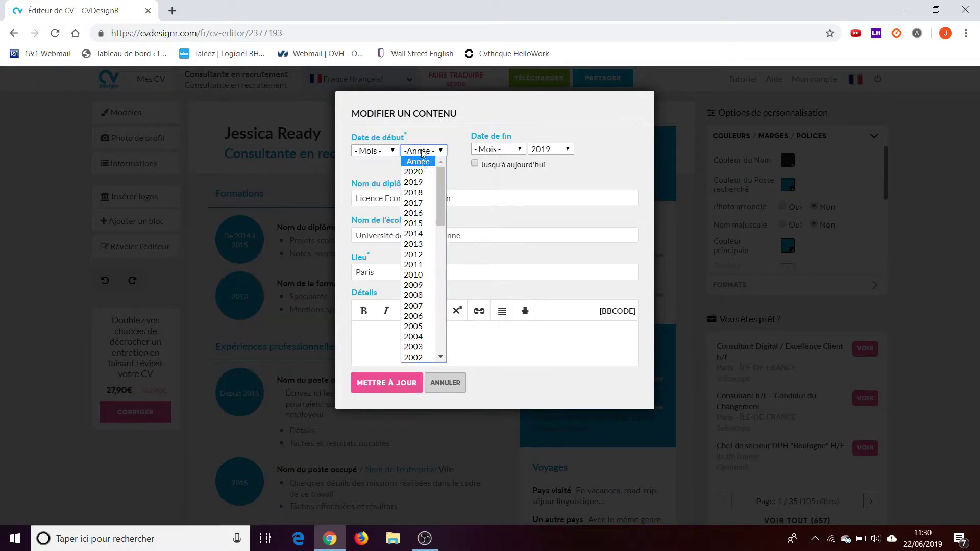
left_click(422, 224)
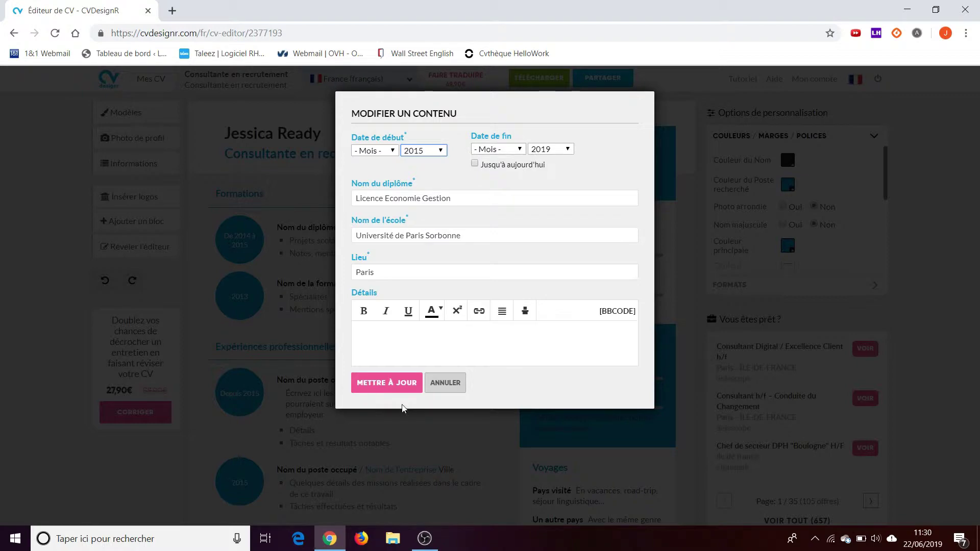
left_click(394, 385)
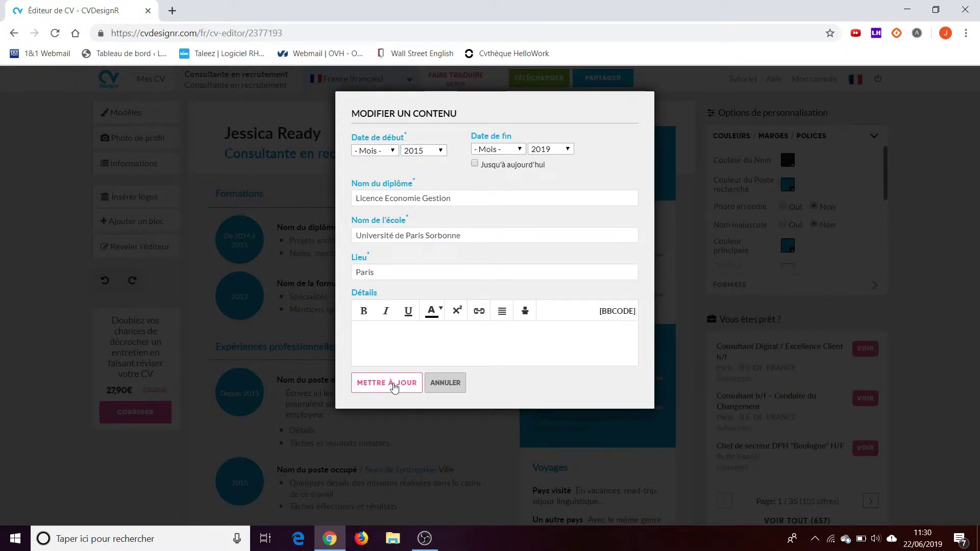
left_click(394, 385)
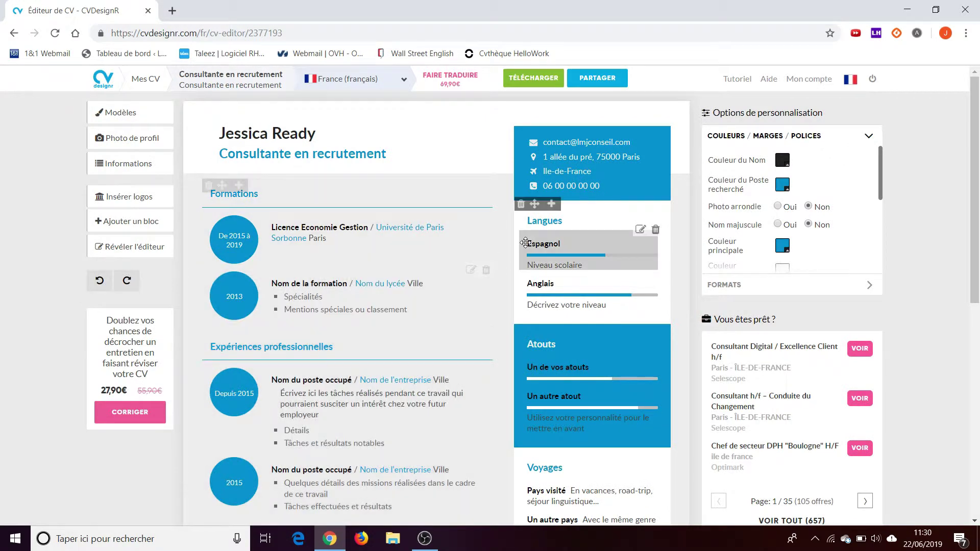
Step: Add "Option Management" to the details of the Licence Economie Gestion entry and save it
left_click(470, 270)
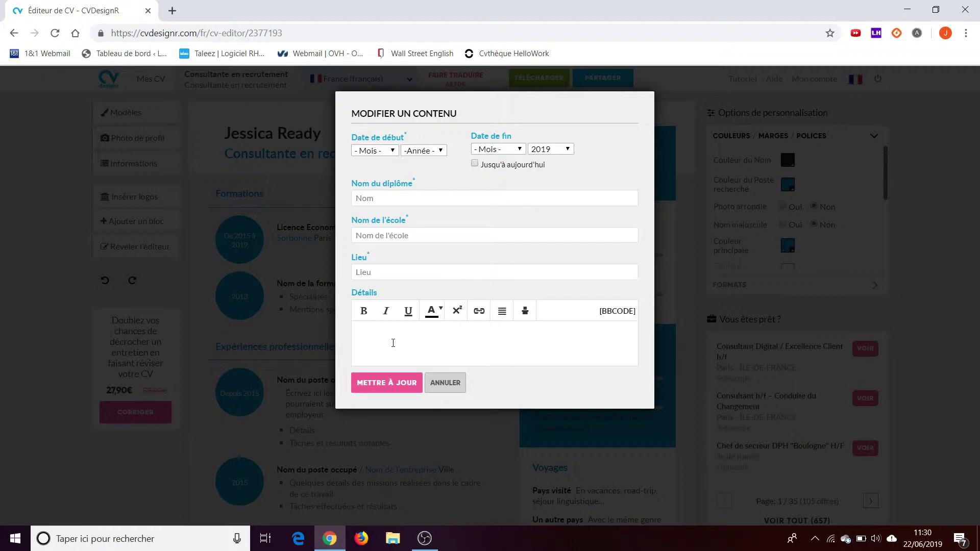
left_click(443, 387)
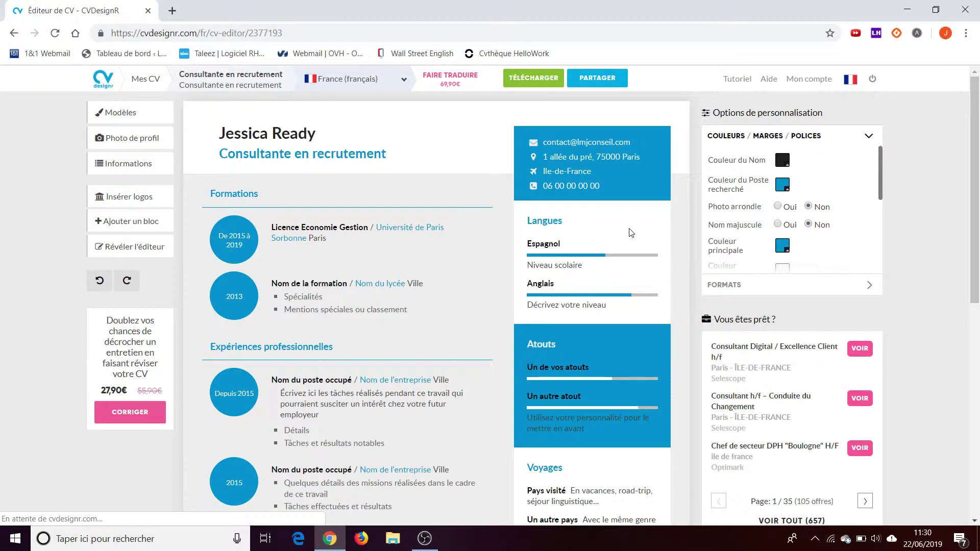
left_click(475, 210)
left_click(372, 344)
type("Option Management")
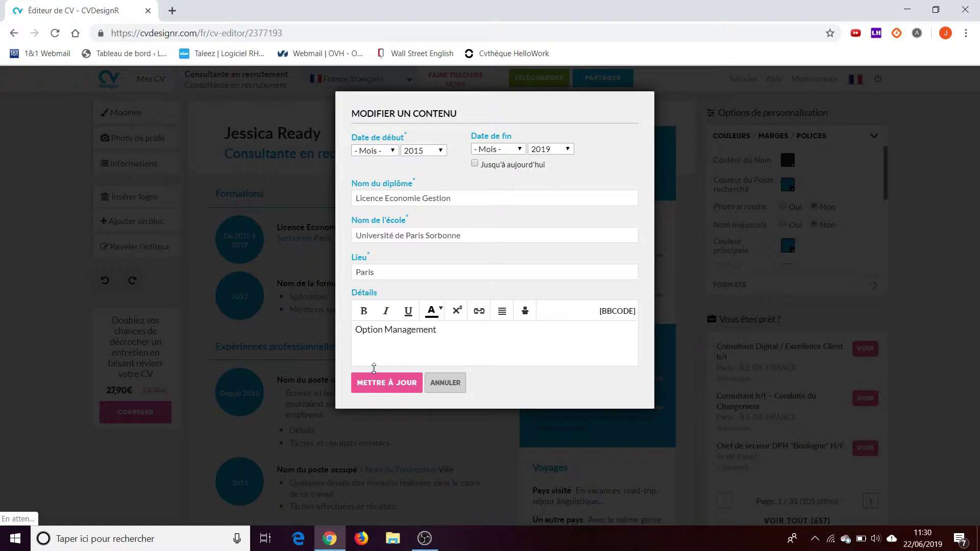
left_click(376, 378)
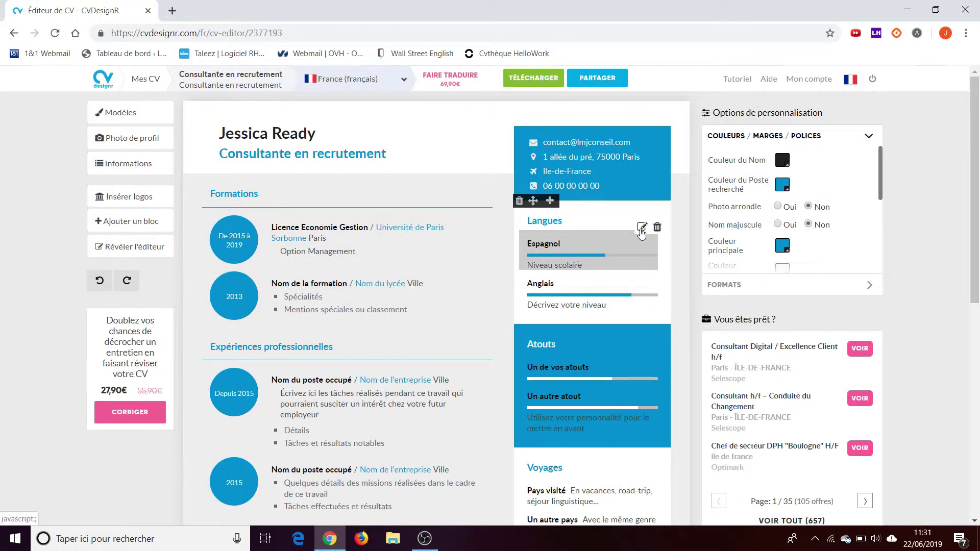
Step: Change the Espagnol entry under Langues to Anglais with the maximum level and no details, and save it
left_click(641, 228)
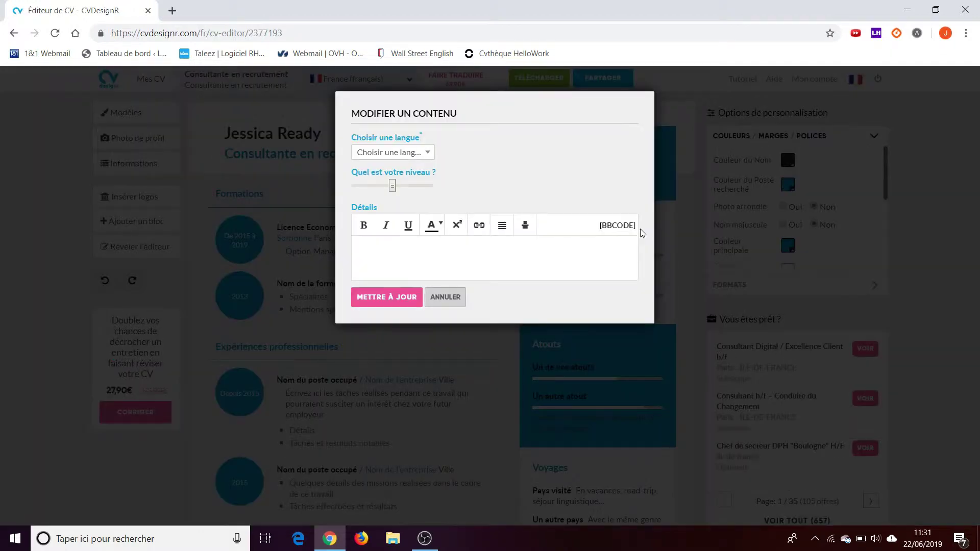
left_click(398, 157)
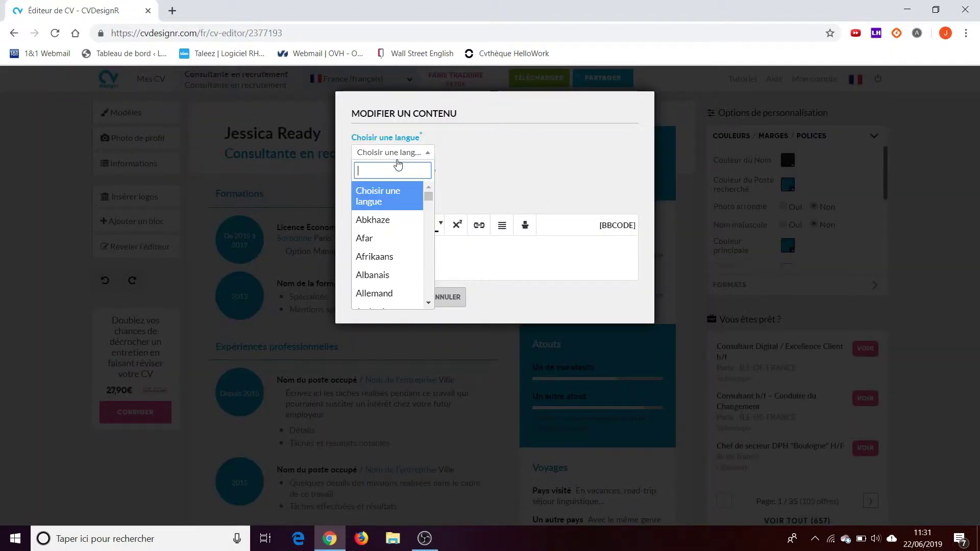
type("angla")
left_click(405, 191)
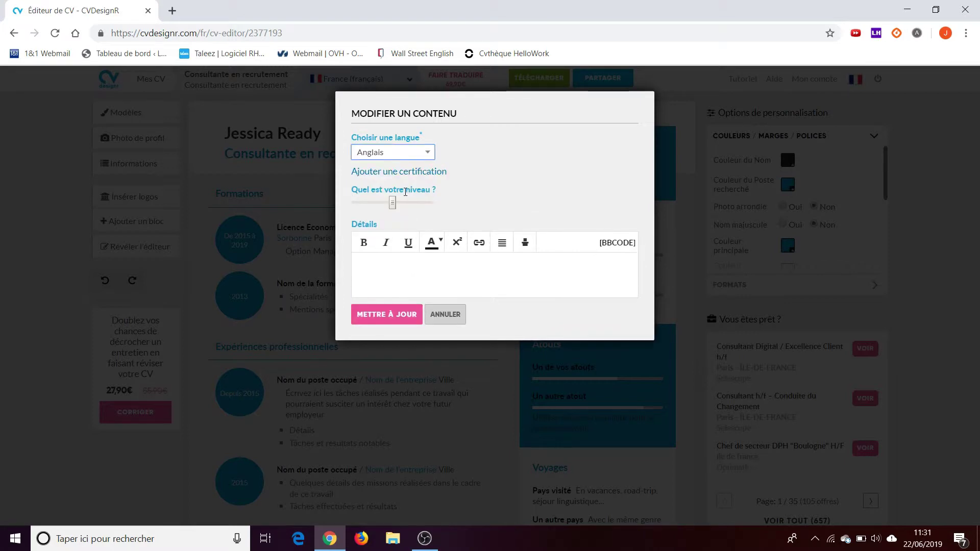
left_click_drag(393, 203, 505, 201)
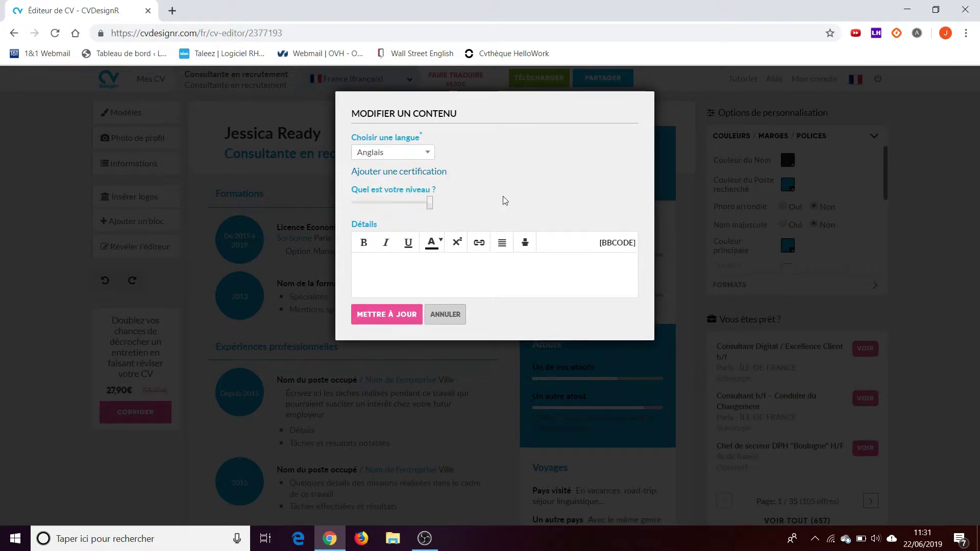
left_click(395, 315)
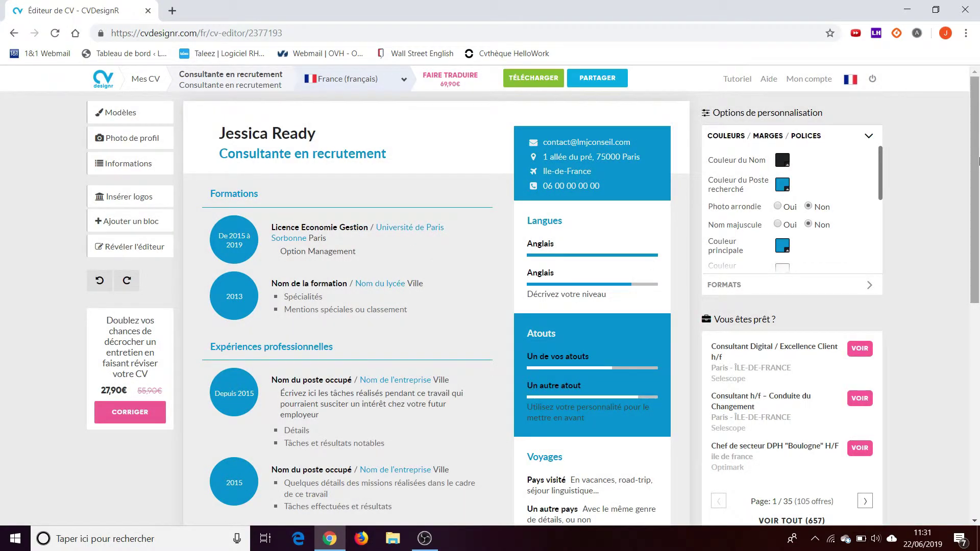
Step: Add a TOEIC certification with a score of 800 to the first Anglais entry and save it
left_click_drag(978, 161, 979, 175)
mouse_move(641, 203)
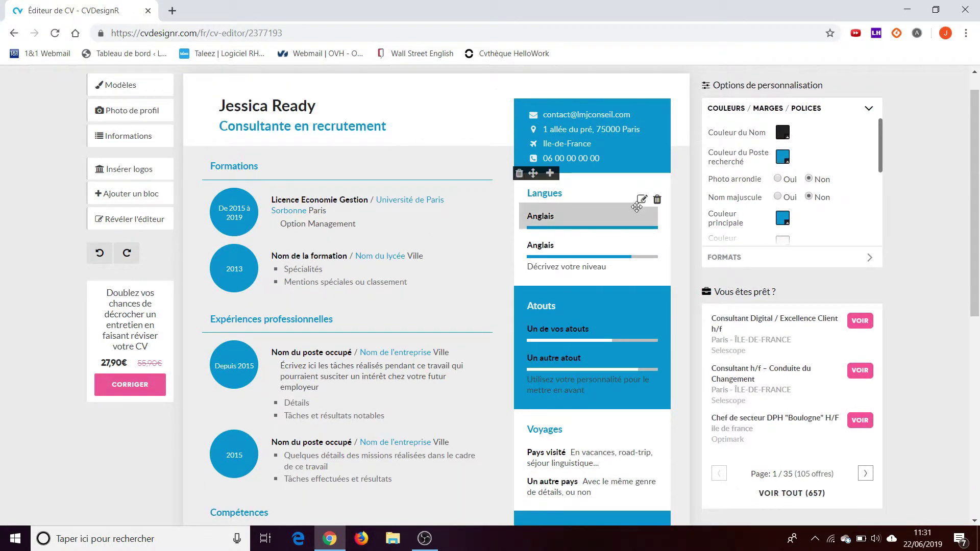
left_click(641, 200)
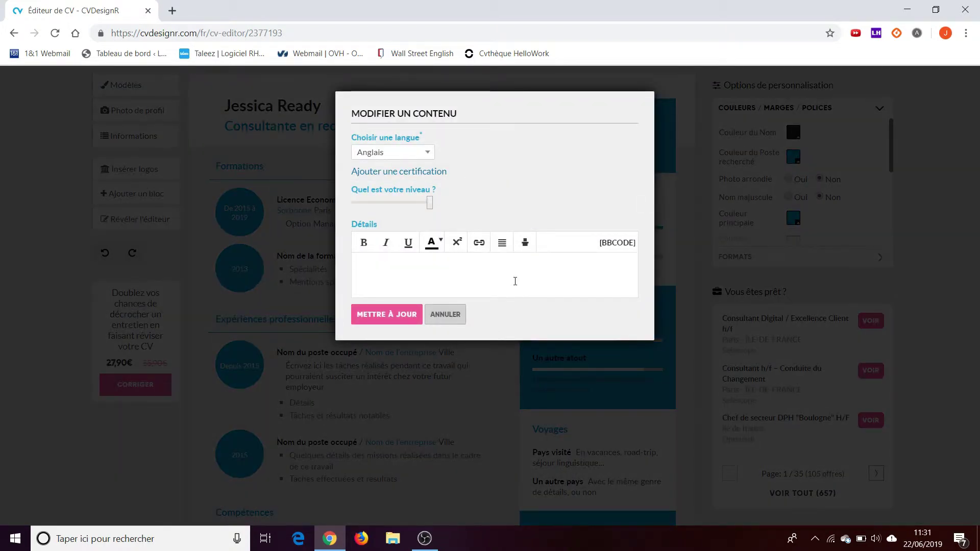
left_click(408, 172)
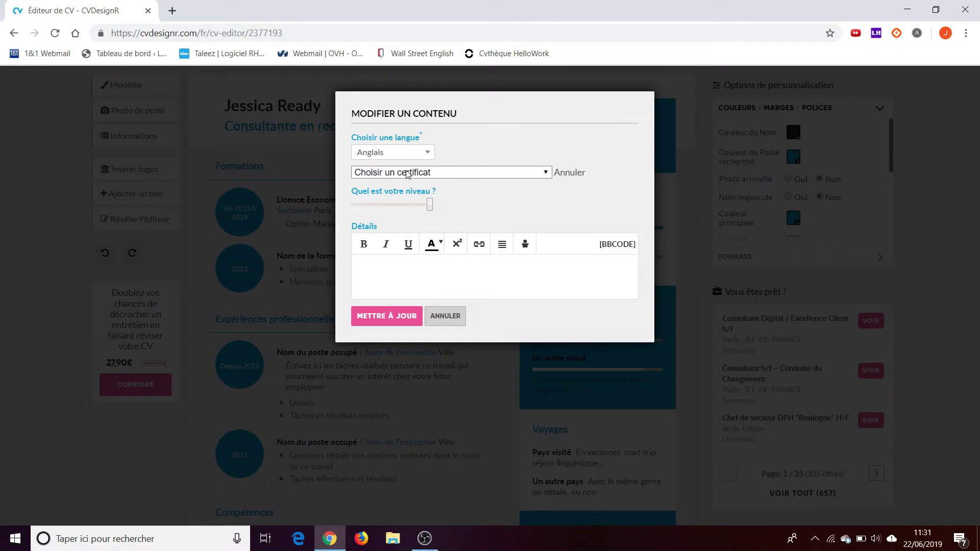
left_click(408, 173)
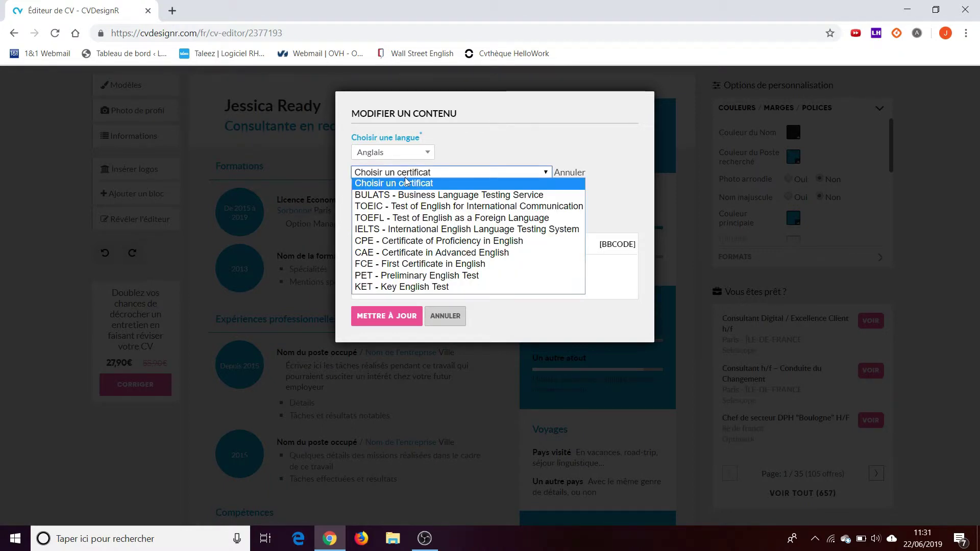
left_click(409, 206)
left_click(370, 193)
type("800")
left_click(371, 354)
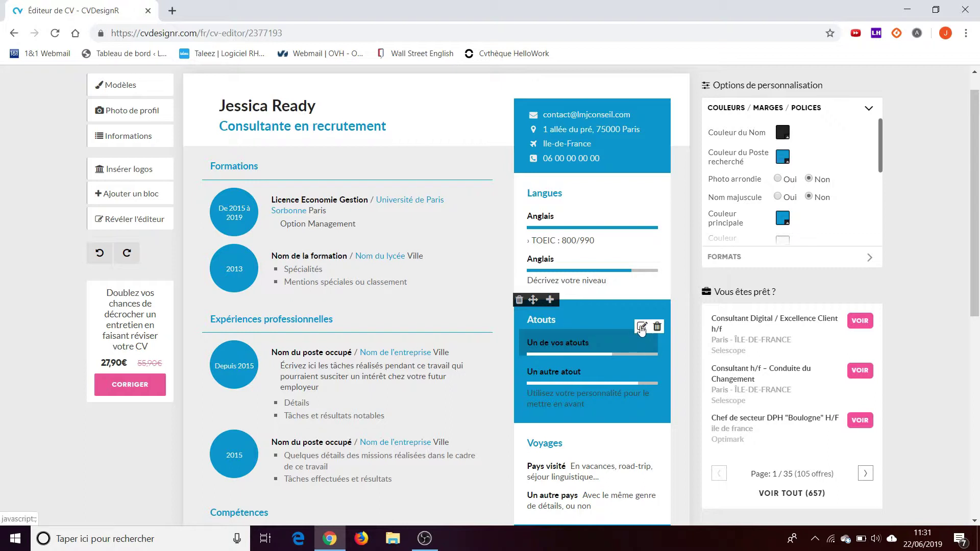
Step: Rename the "Voyages" section heading to "Loisirs"
left_click_drag(977, 134, 977, 203)
left_click(540, 305)
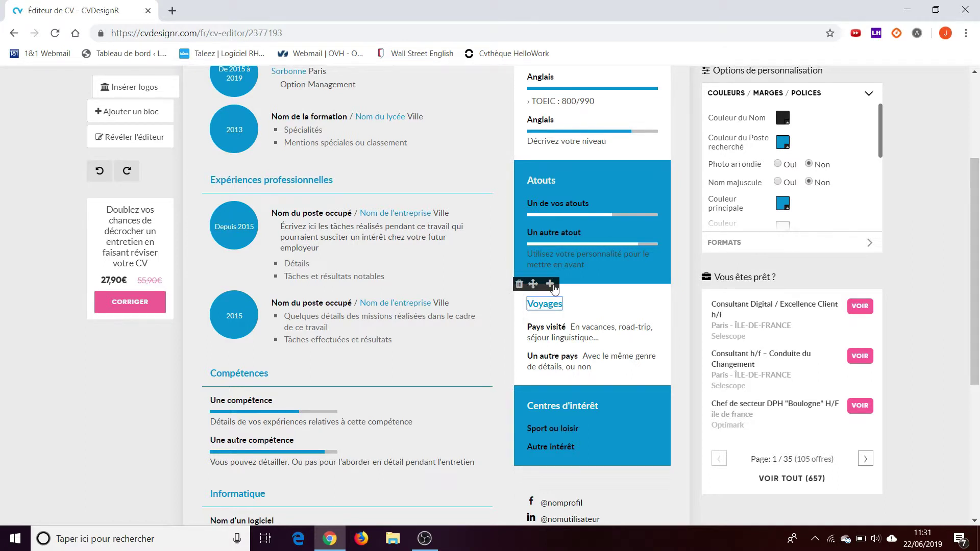
double_click(551, 303)
type("Loisirs")
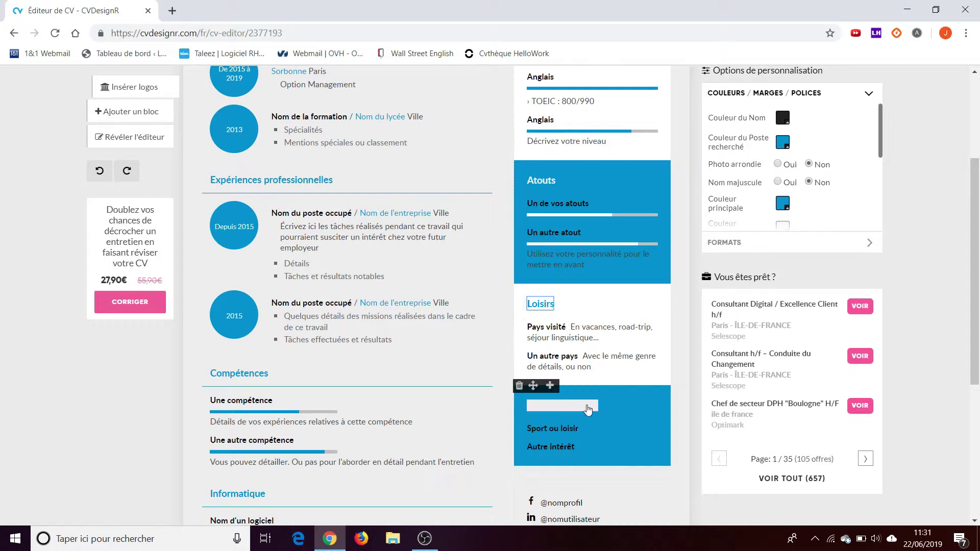
Step: Replace the "Loisirs" heading with "Réalisations", and rename that heading to "Présentation"
double_click(545, 308)
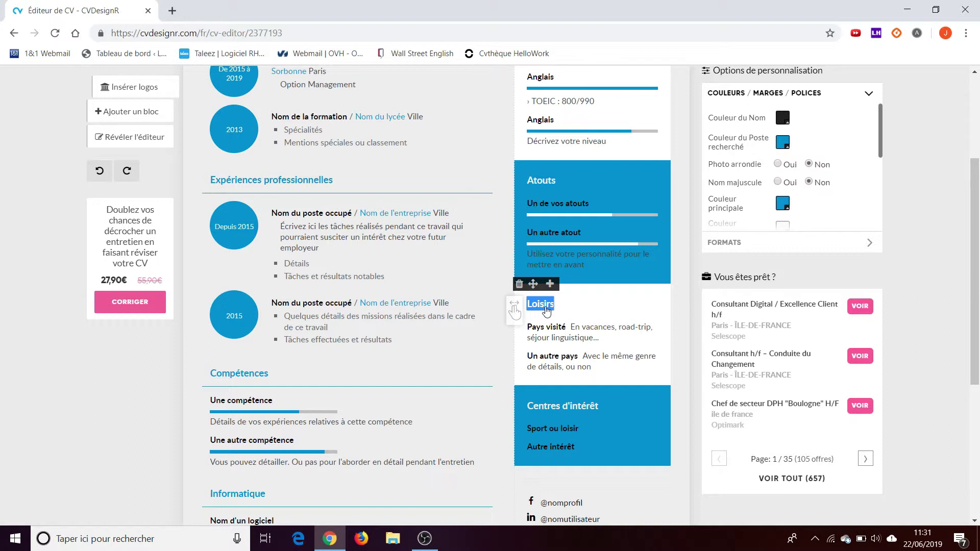
type("Réalisation")
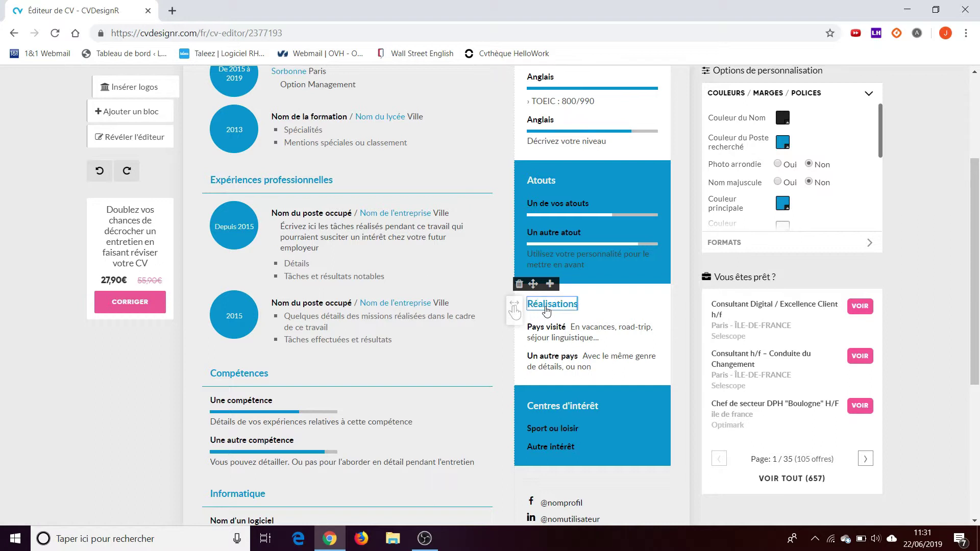
key("BackSpace")
key("BackSpace")
key("BackSpace")
key("BackSpace")
key("BackSpace")
key("BackSpace")
key("BackSpace")
key("BackSpace")
key("BackSpace")
key("BackSpace")
type("Présentation")
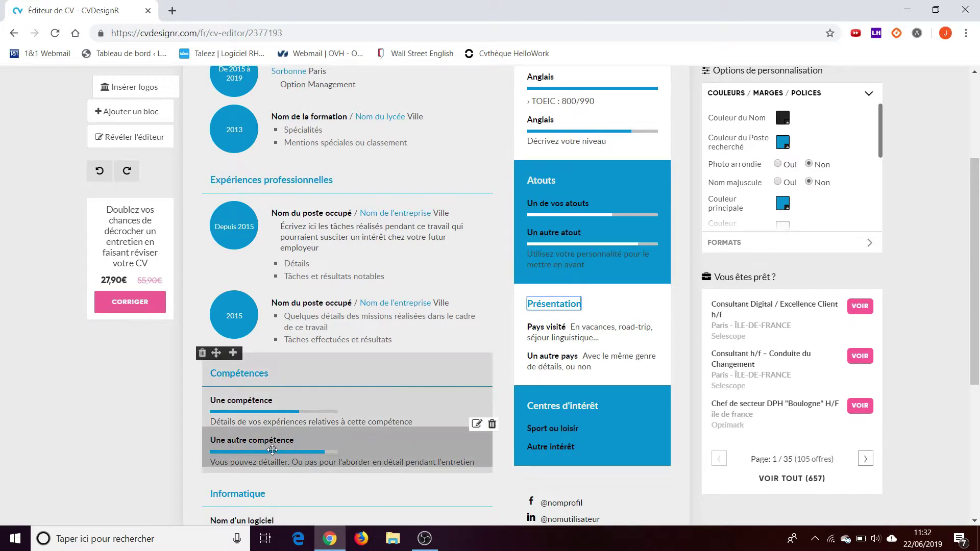
Step: Delete the Facebook profile entry from the social network block at the end of the CV
left_click_drag(978, 277, 978, 345)
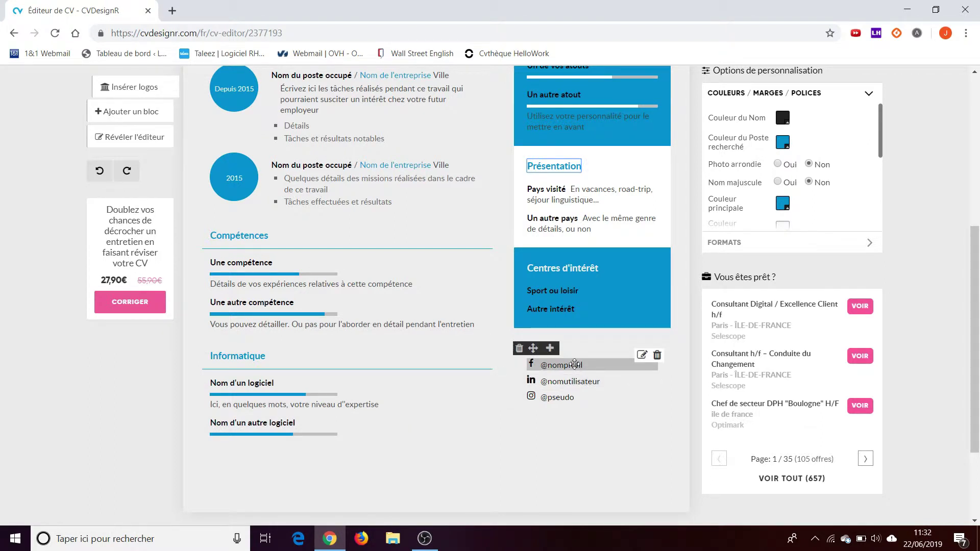
left_click(656, 358)
Step: Check the profile photo upload options and the supplementary personal information, and save the information form
left_click_drag(979, 255, 979, 98)
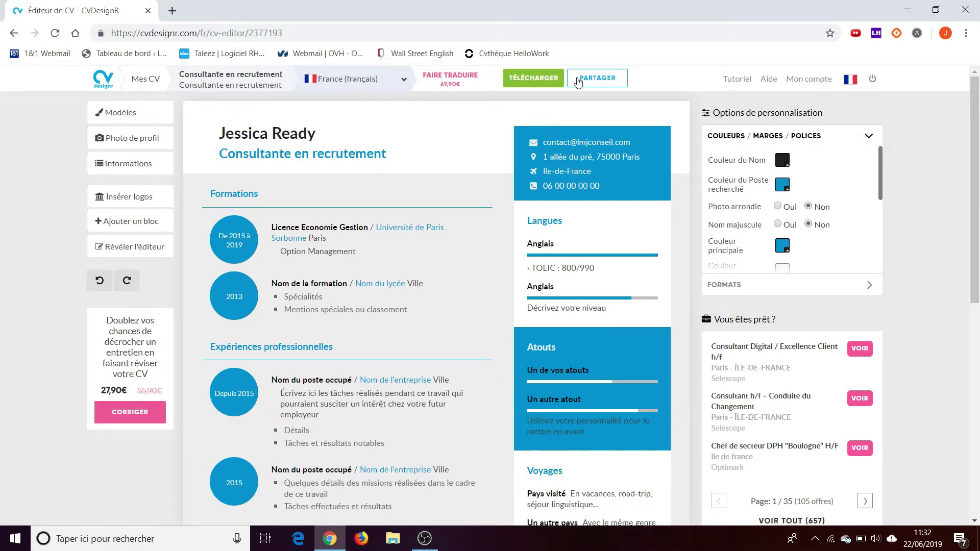
left_click(111, 139)
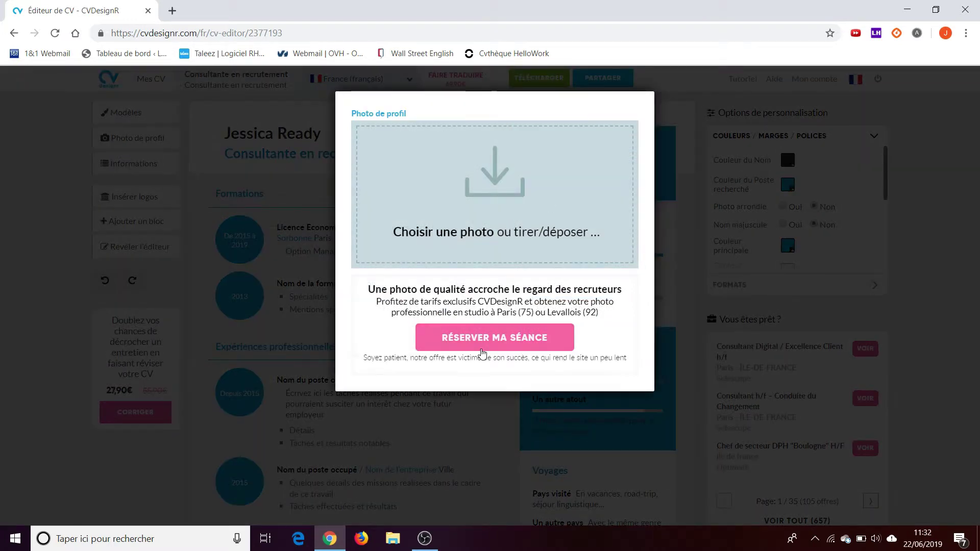
left_click(218, 159)
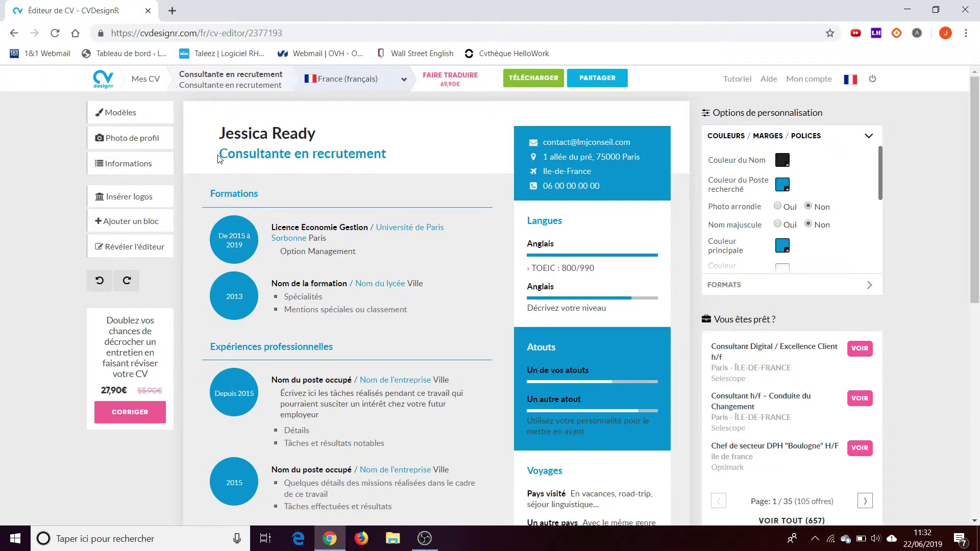
left_click(143, 161)
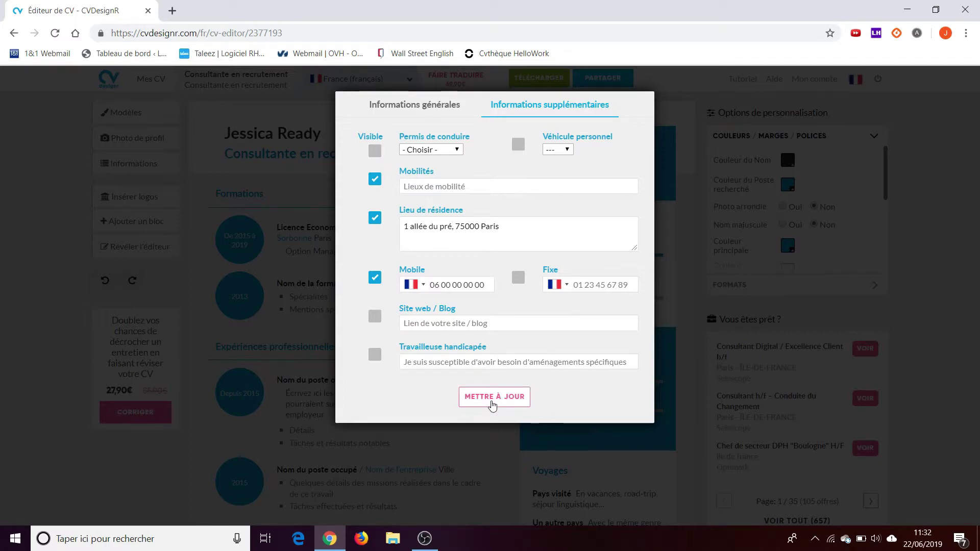
left_click(493, 406)
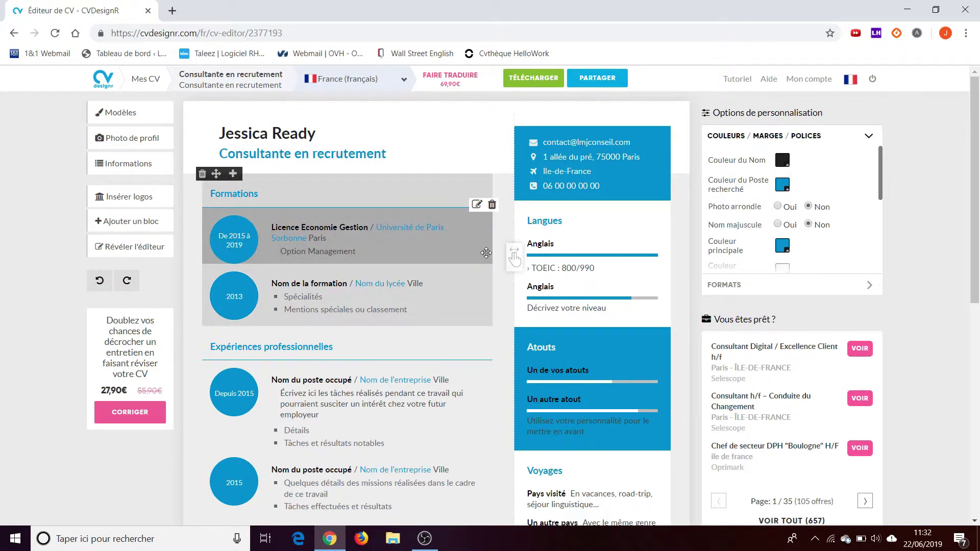
Step: Set the colour of the desired job title to magenta (#cf0098) and validate it
left_click(783, 185)
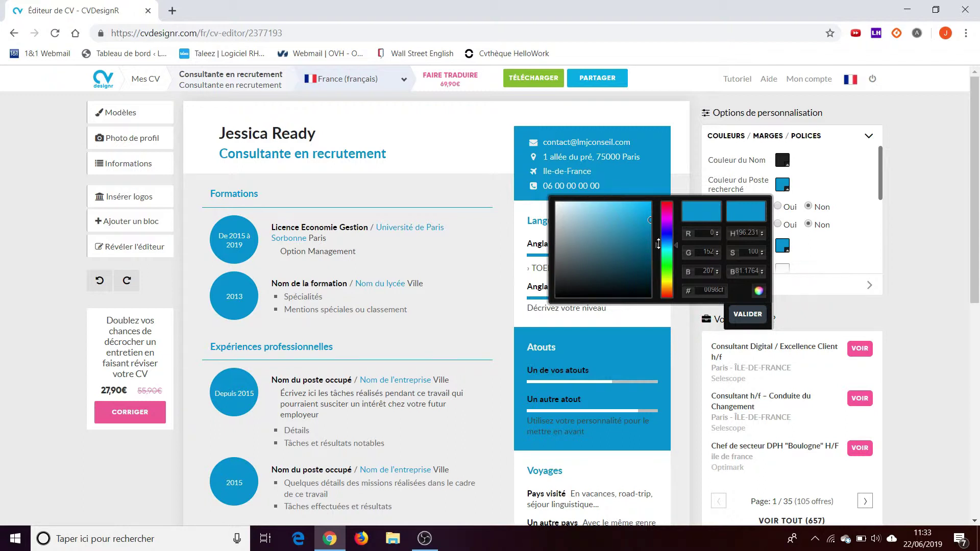
left_click_drag(658, 244, 659, 214)
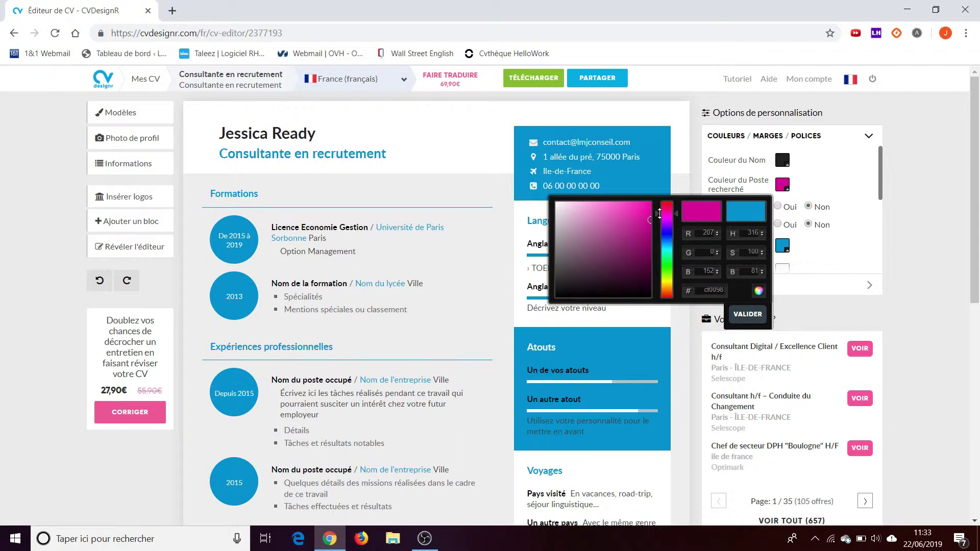
left_click(746, 316)
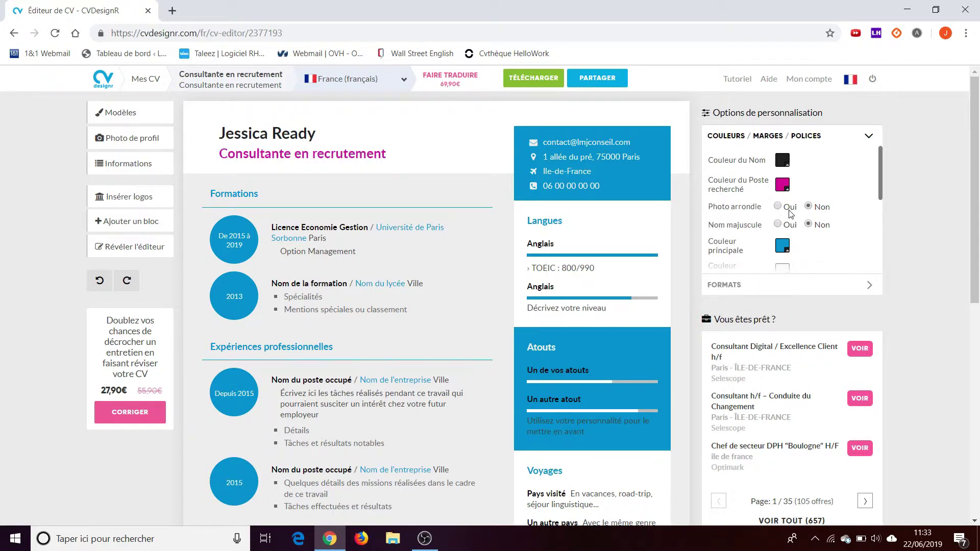
Step: Set the CV's main colour (Couleur principale) to magenta and validate it
left_click(782, 246)
left_click_drag(679, 310, 677, 276)
left_click(748, 377)
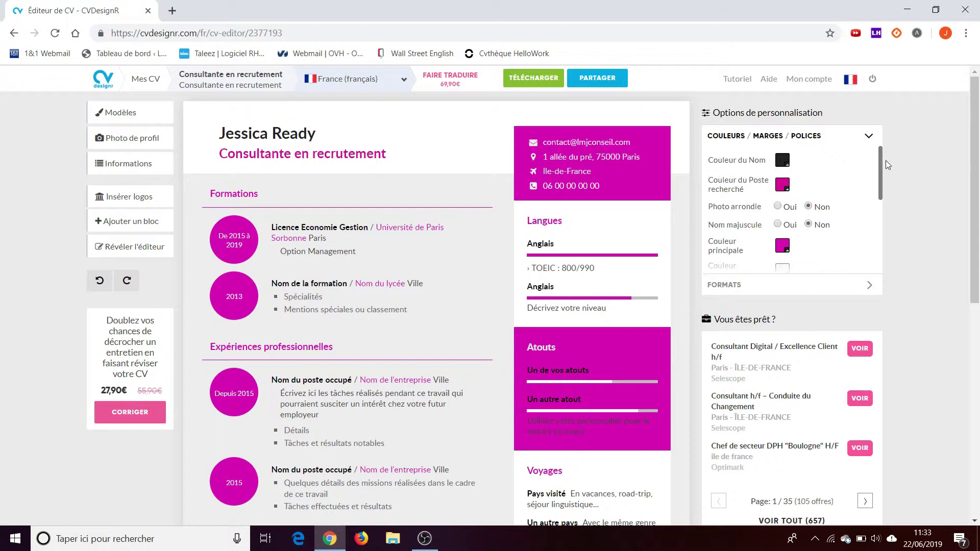
Step: Try another hue for the CV's secondary colour (Couleur secondaire) and validate it
left_click_drag(876, 164, 881, 198)
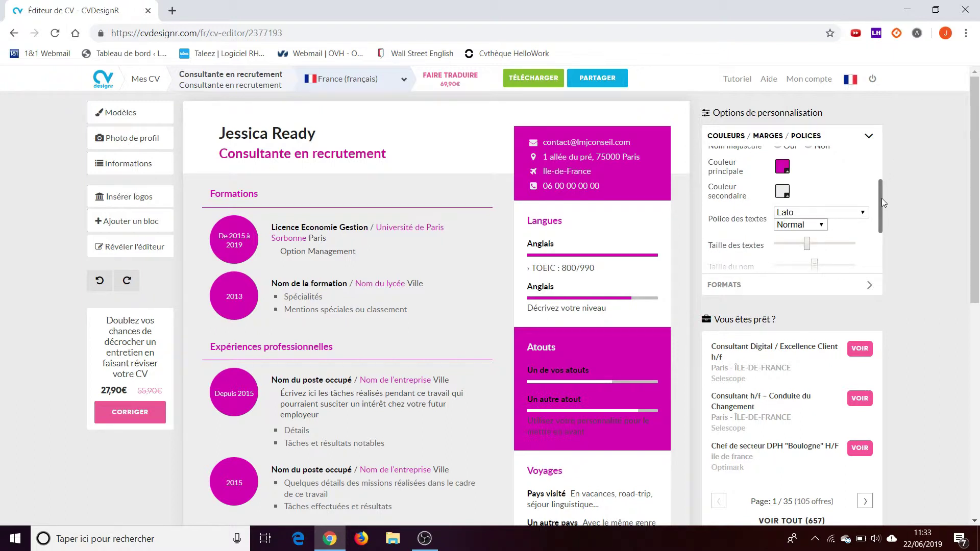
left_click(783, 194)
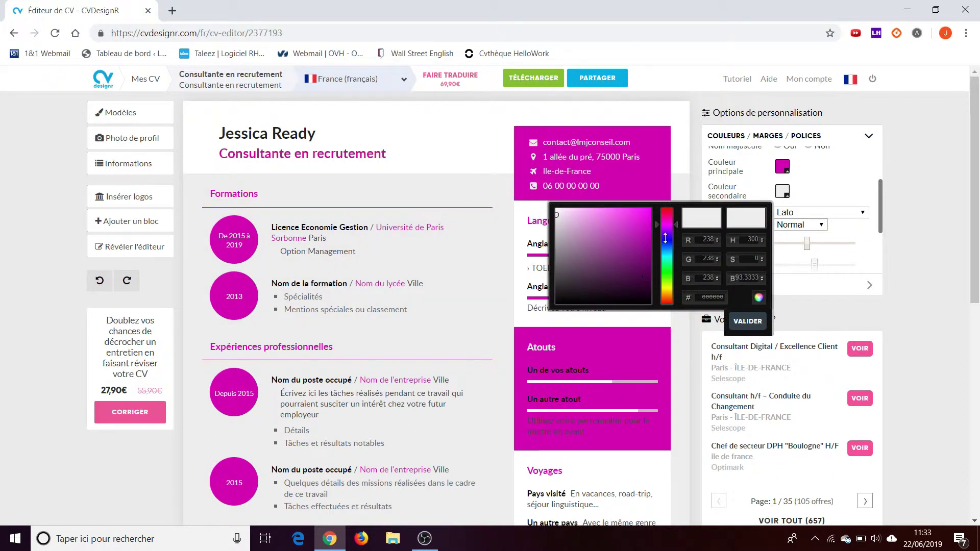
mouse_move(670, 226)
left_mouse_down()
mouse_move(667, 248)
mouse_move(666, 233)
left_mouse_up()
left_click(751, 322)
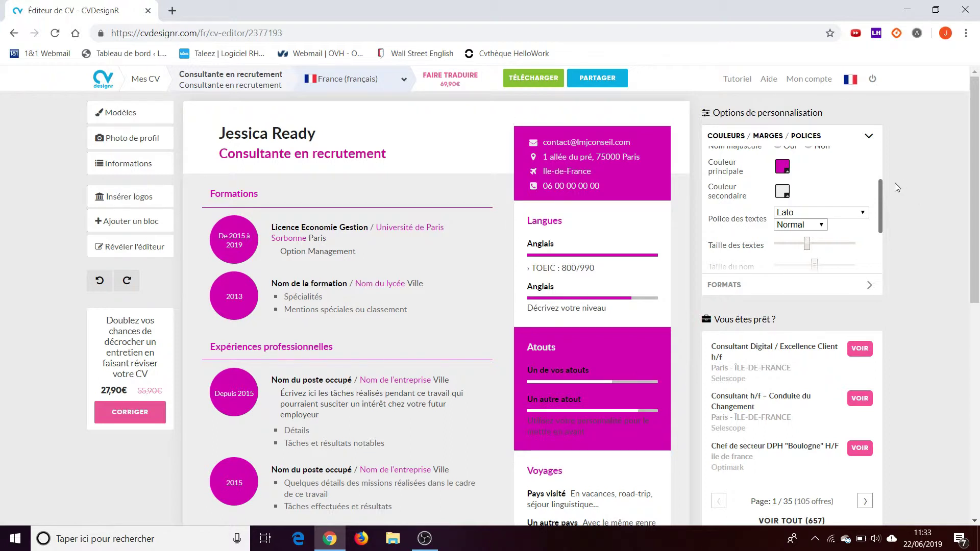
Step: Examine the fonts available for the CV's text, keeping the Lato font
left_click(850, 211)
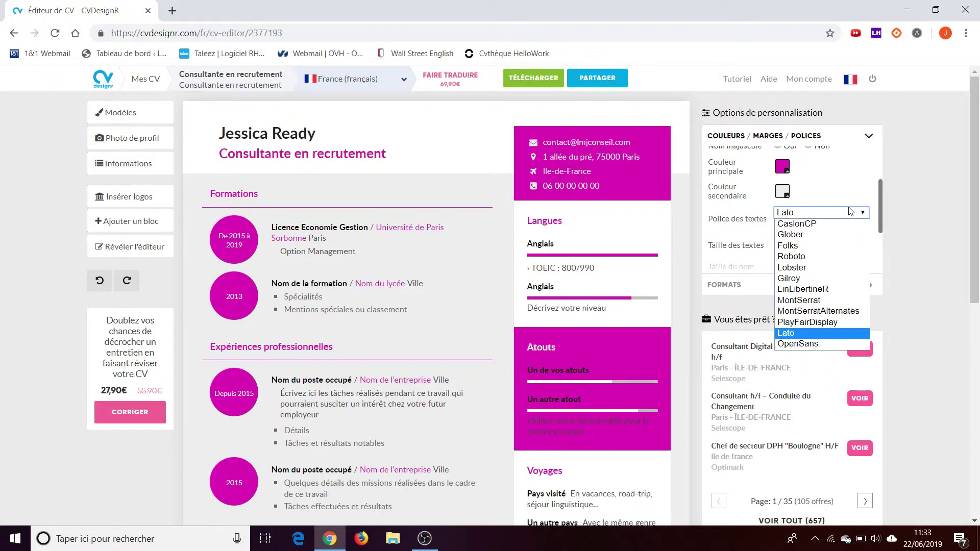
left_click(850, 212)
left_click_drag(879, 205, 781, 136)
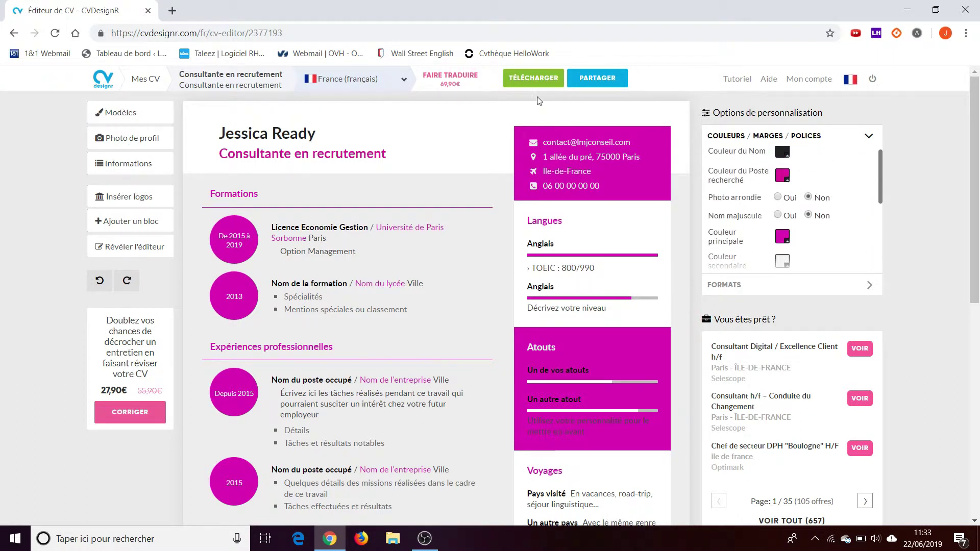
Step: Download the CV, ignoring the mobility reminder, with activity "Salarié" and purpose "Recherche d'emploi", and open its PDF
left_click(526, 88)
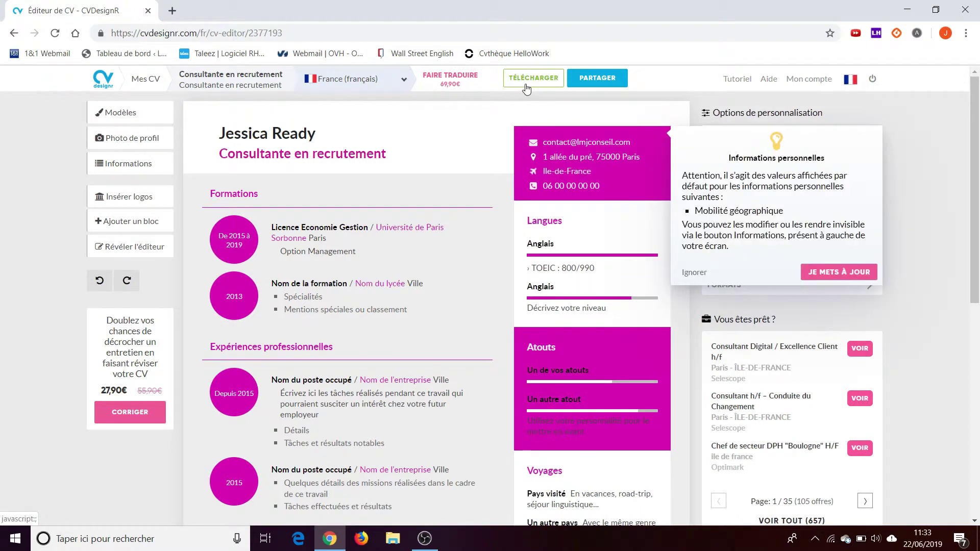
left_click(694, 272)
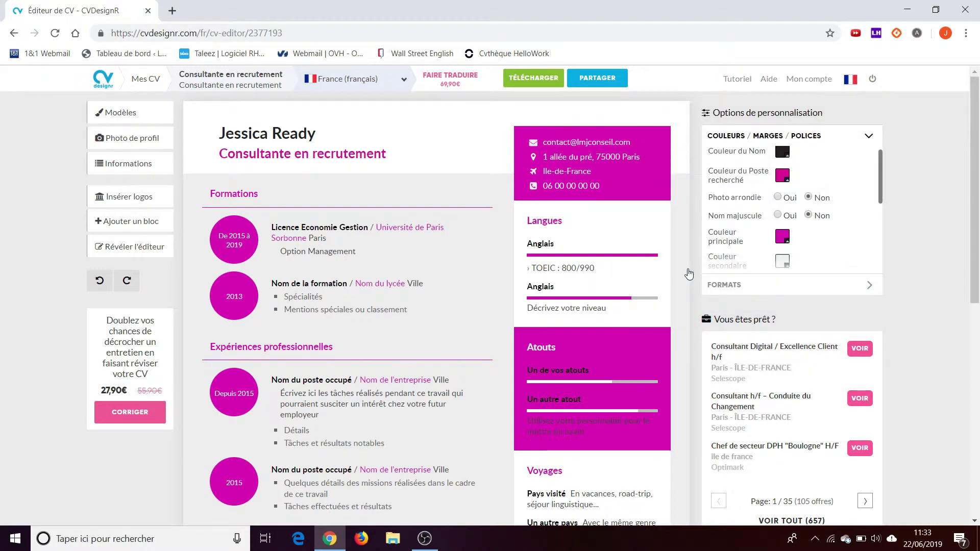
left_click(516, 76)
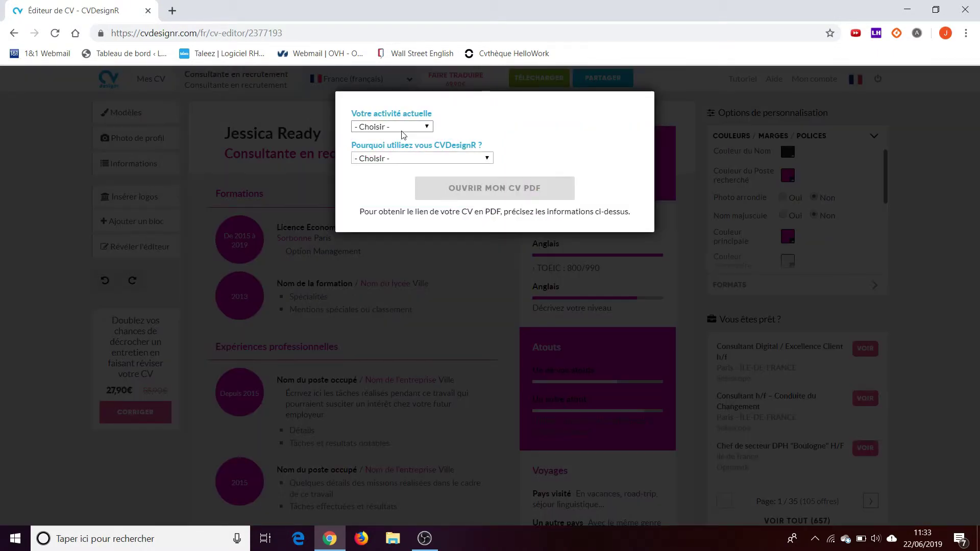
left_click(402, 128)
left_click(400, 156)
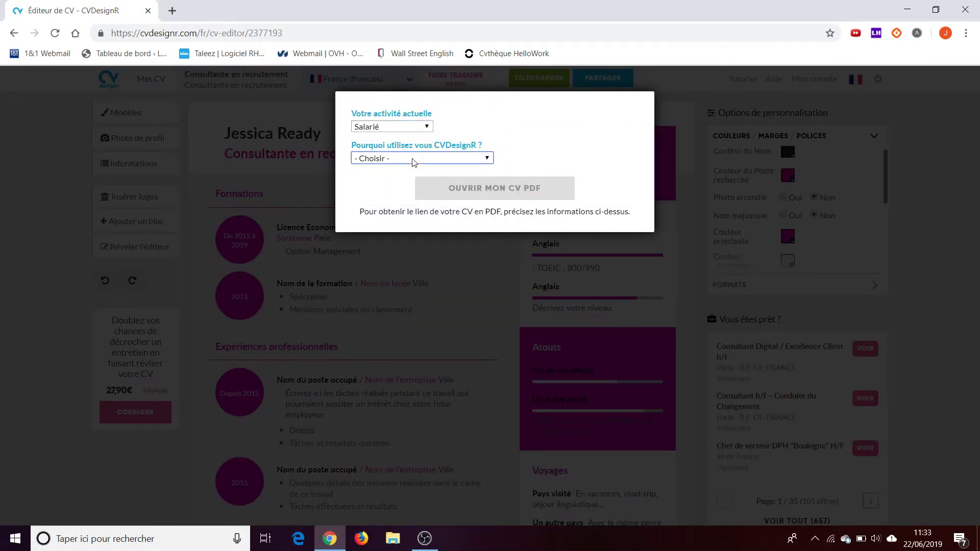
left_click(414, 160)
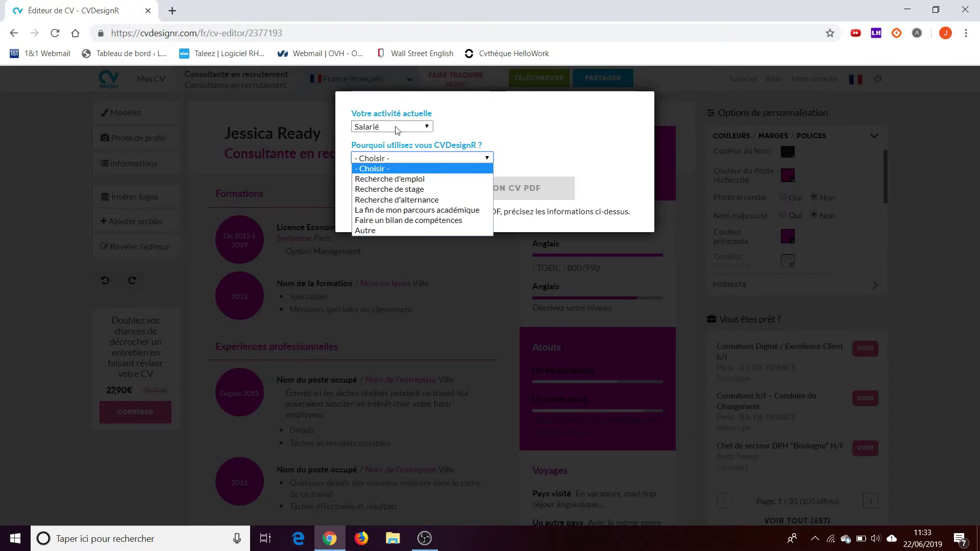
left_click(407, 179)
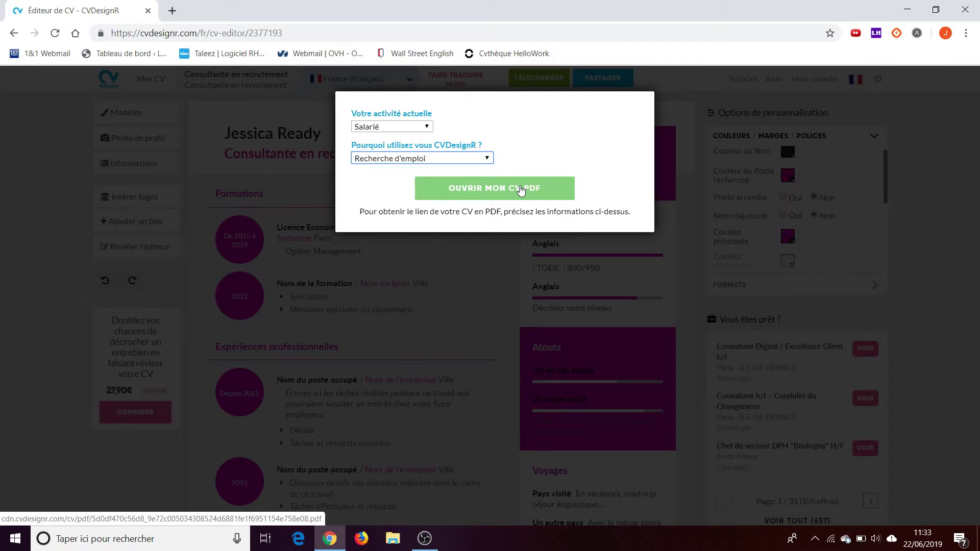
left_click(520, 189)
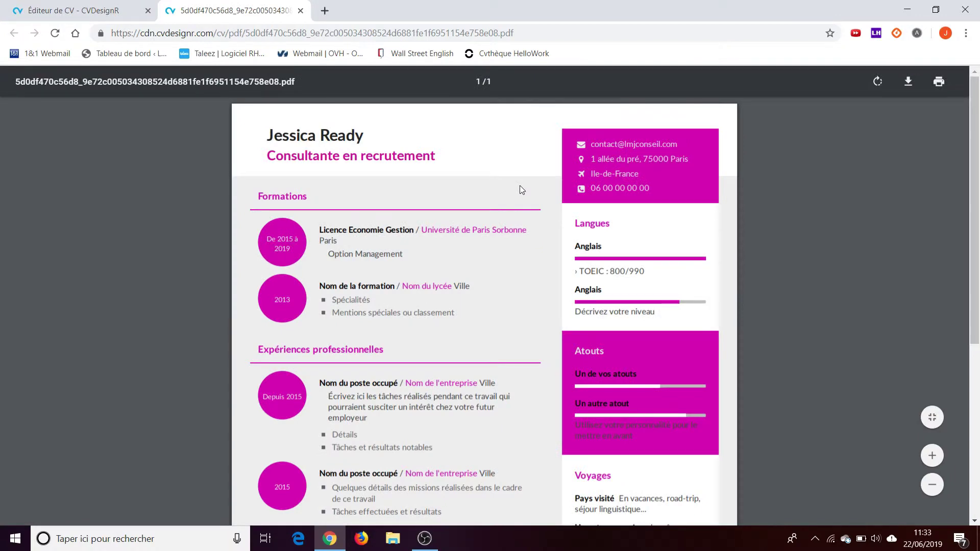
Step: Review the generated CV PDF from beginning to end
scroll(977, 193, "down", 2)
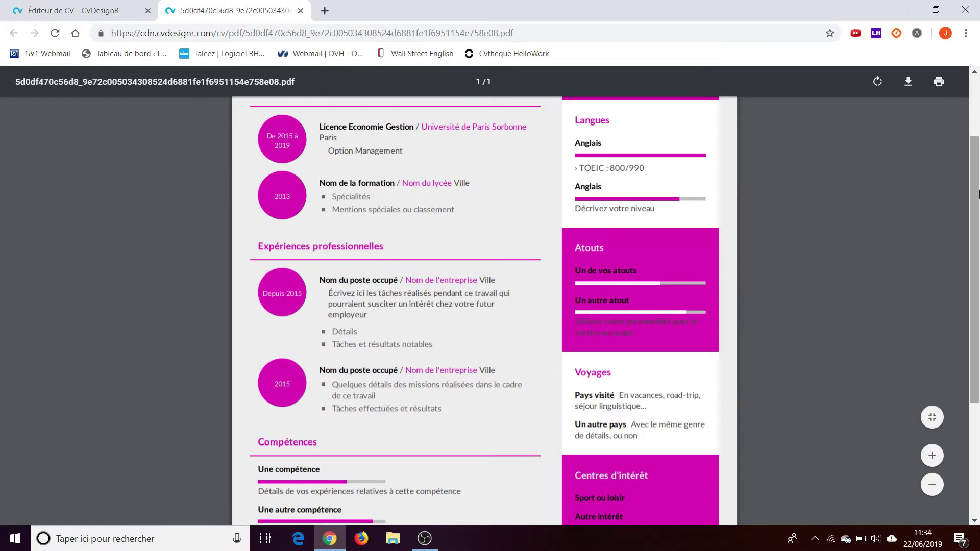
scroll(978, 194, "down", 3)
scroll(956, 117, "up", 5)
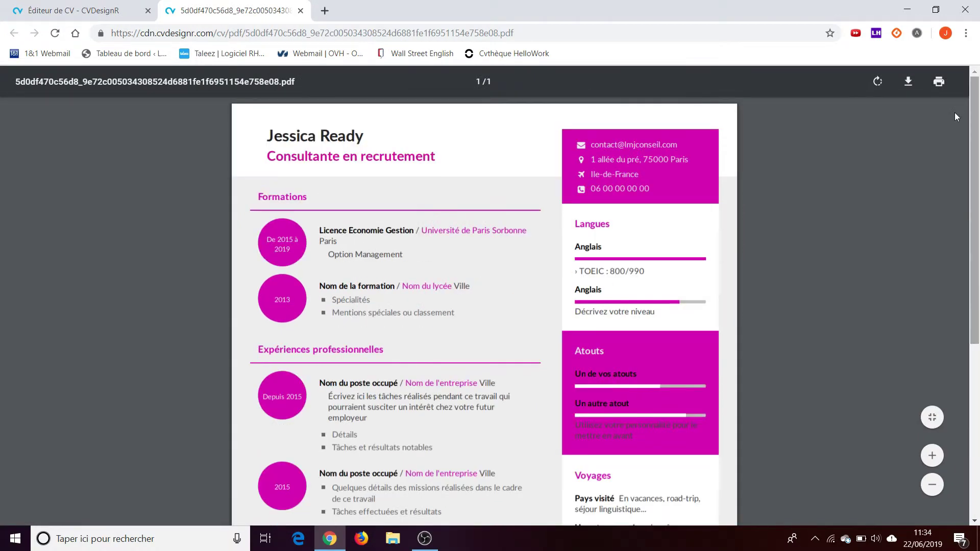